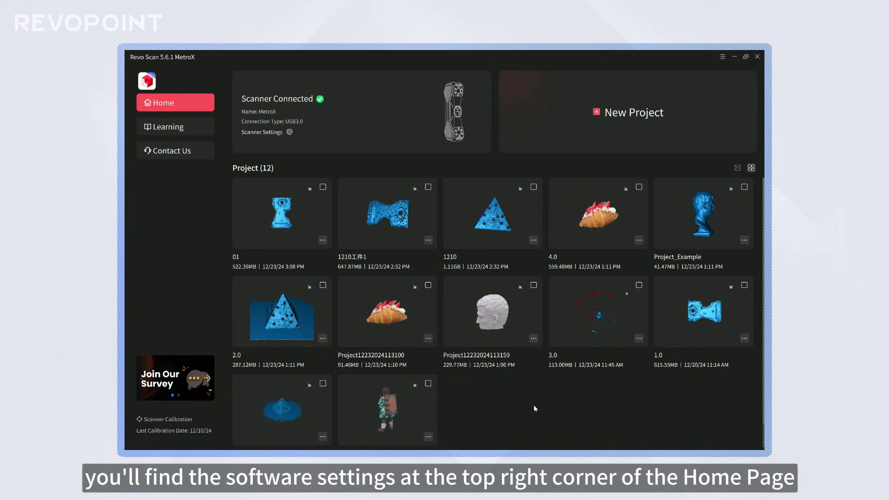
- In Preferences > General, keep English, set the M key to zoom the central preview, and toggle the project naming pop-up
{"action": "left_click", "coordinate": [721, 57]}
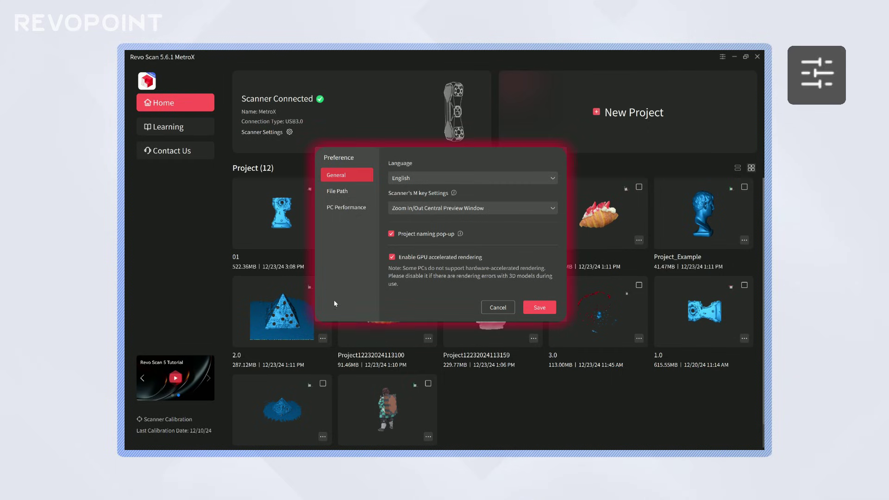
{"action": "left_click", "coordinate": [437, 180]}
{"action": "left_click", "coordinate": [417, 216]}
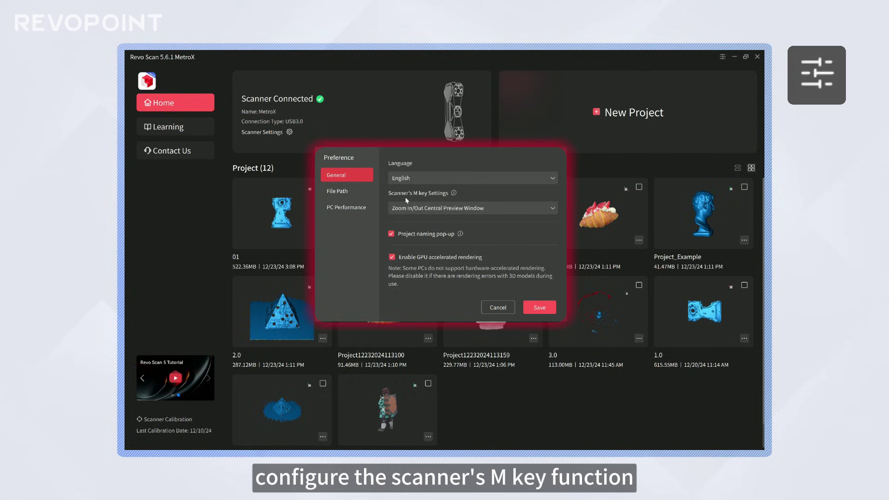
{"action": "left_click", "coordinate": [439, 208]}
{"action": "left_click", "coordinate": [442, 236]}
{"action": "left_click", "coordinate": [437, 207]}
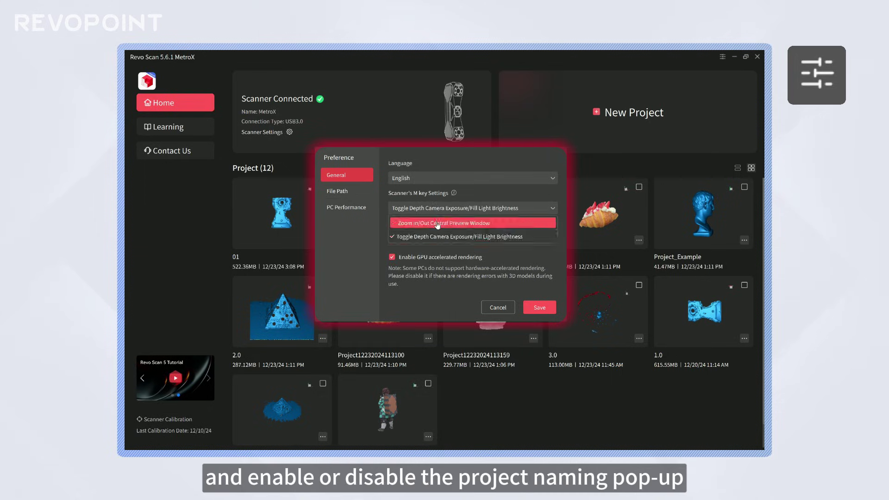
{"action": "left_click", "coordinate": [437, 223]}
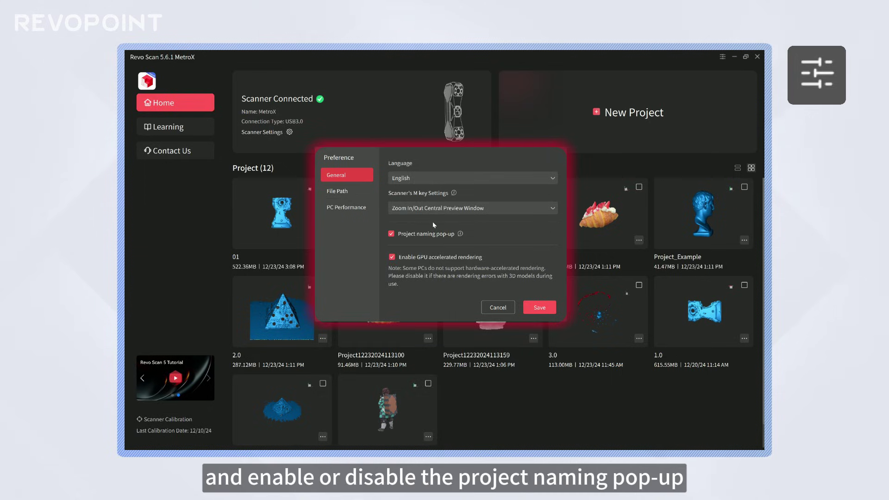
{"action": "left_click", "coordinate": [392, 234]}
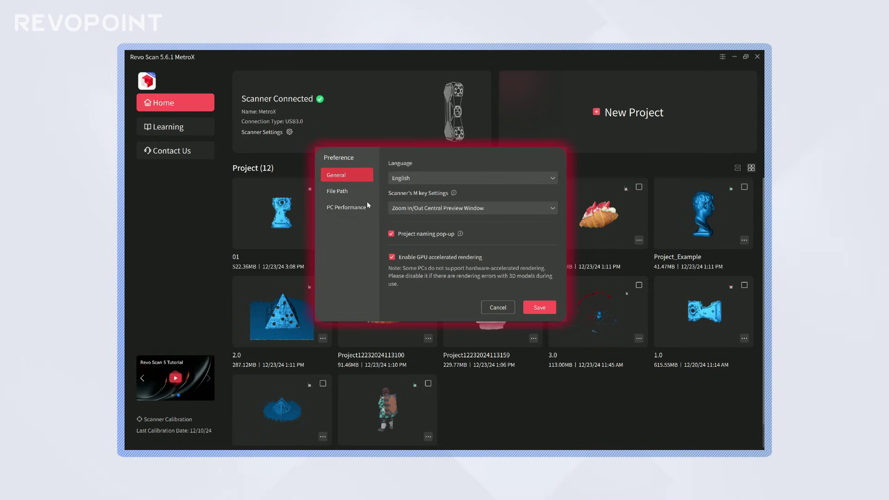
- Review the File Path and PC Performance tabs, then run the PC performance check and dismiss its result
{"action": "left_click", "coordinate": [346, 191]}
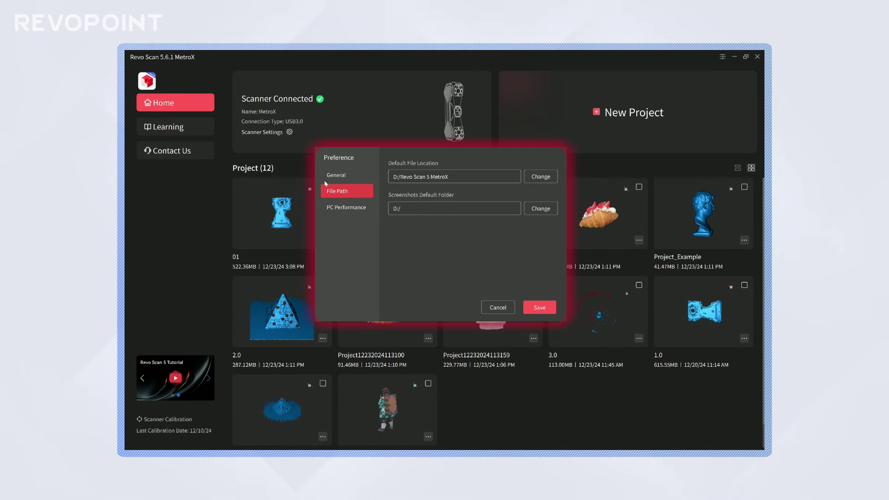
{"action": "left_click", "coordinate": [341, 210]}
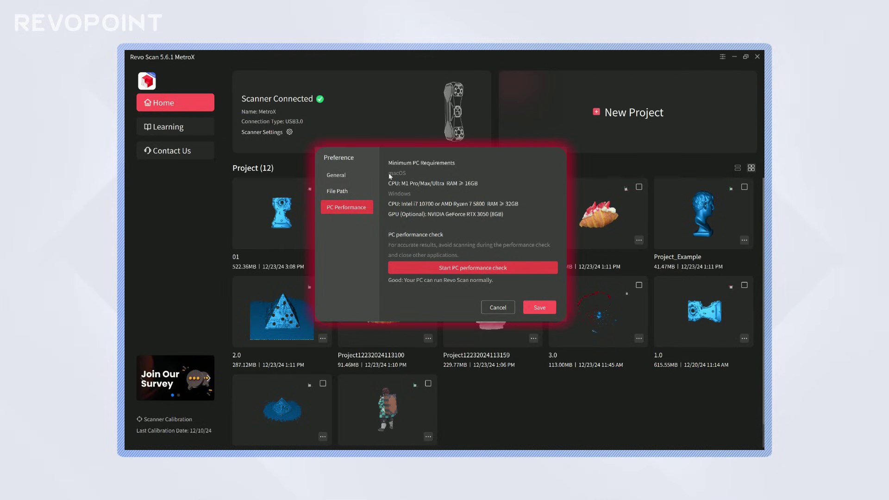
{"action": "left_click", "coordinate": [439, 268]}
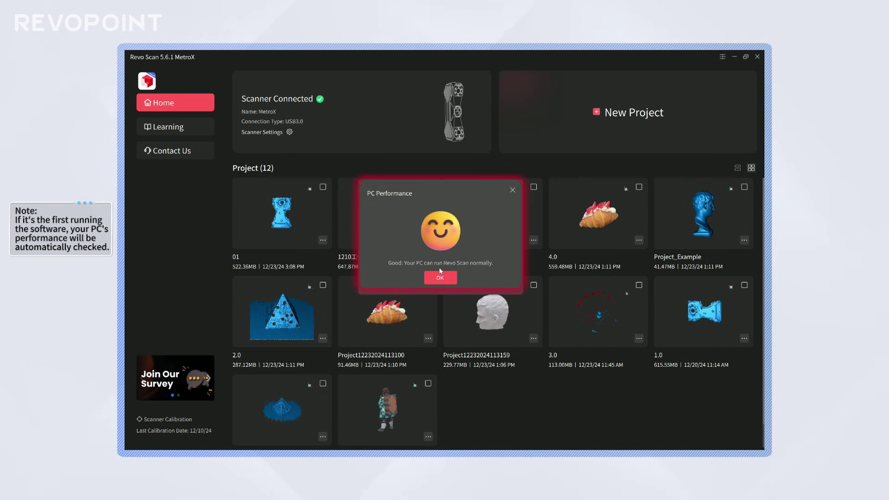
{"action": "left_click", "coordinate": [440, 276]}
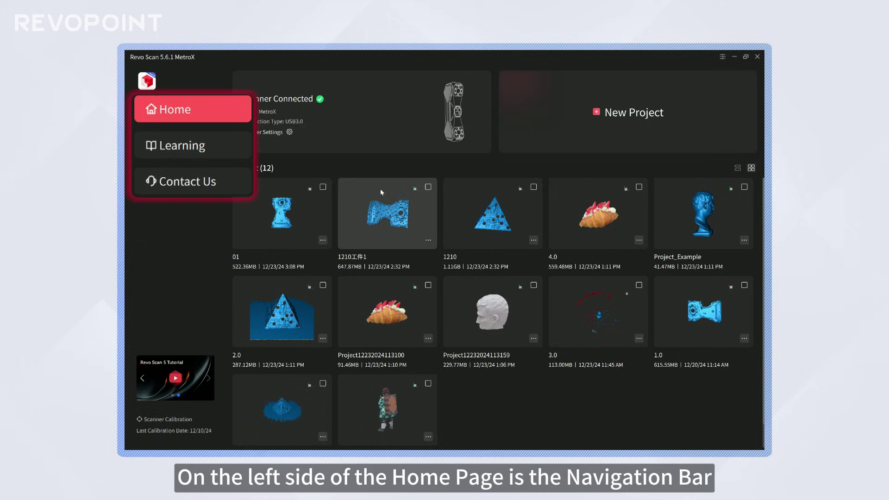
- Browse the Learning and Contact Us pages, then launch Scanner Calibration
{"action": "left_click", "coordinate": [199, 145]}
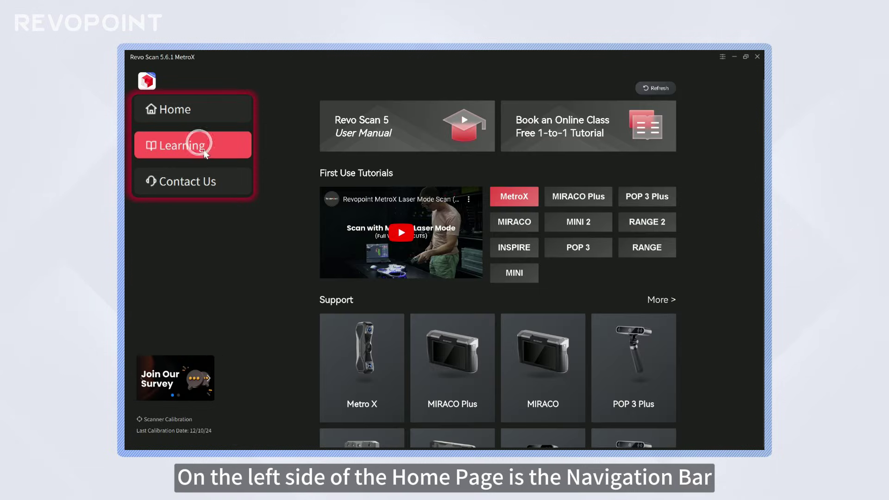
{"action": "scroll", "coordinate": [446, 343], "scroll_direction": "down", "scroll_amount": 1}
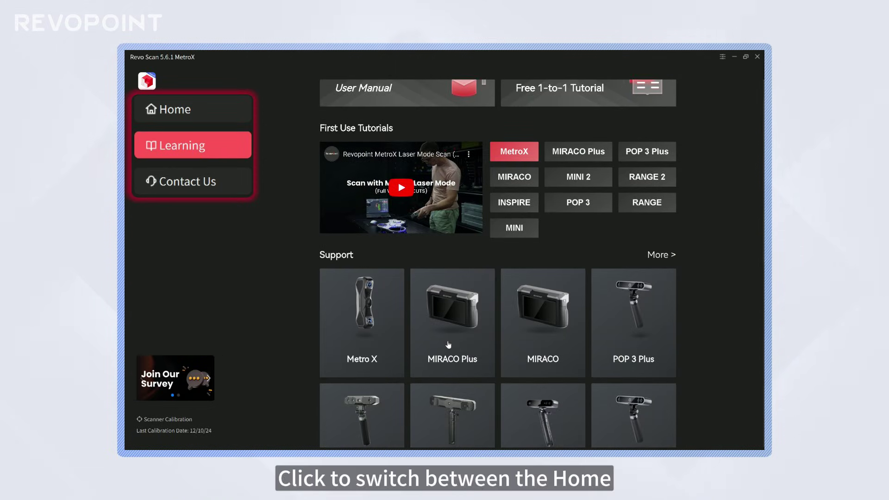
{"action": "scroll", "coordinate": [445, 343], "scroll_direction": "up", "scroll_amount": 1}
{"action": "left_click", "coordinate": [180, 183]}
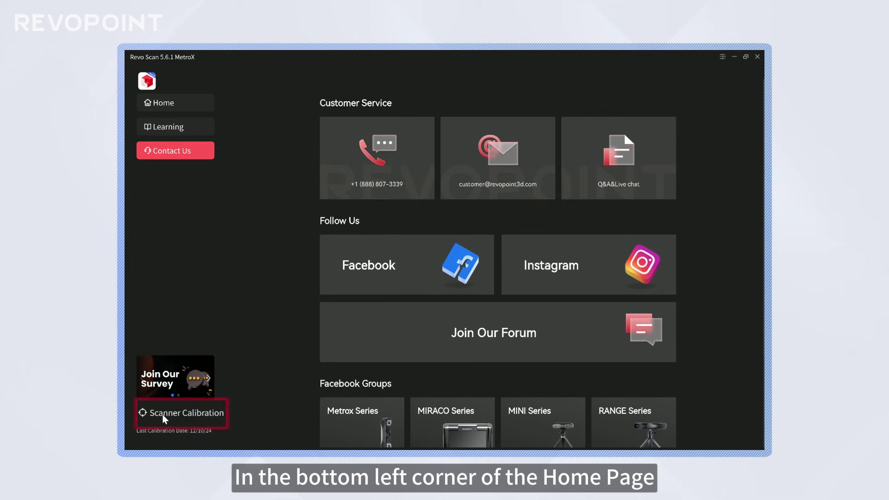
{"action": "left_click", "coordinate": [190, 414]}
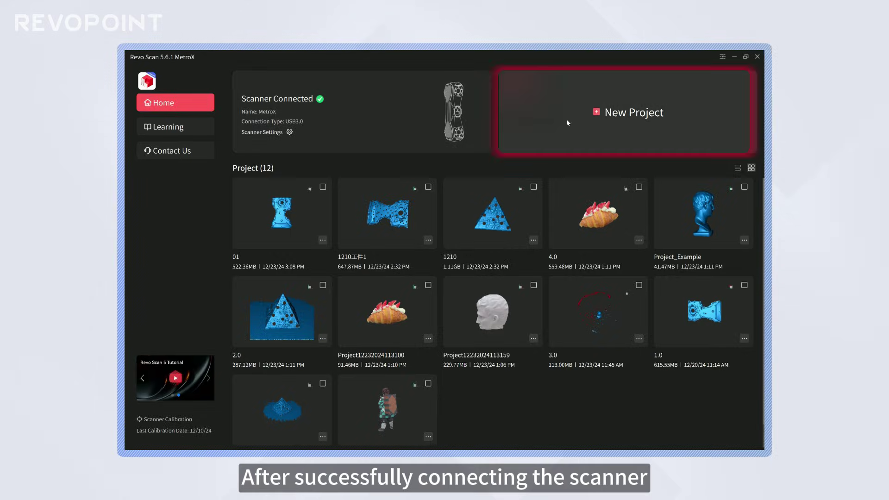
- Create a new project named '02' and choose Feature Scan
{"action": "left_click", "coordinate": [589, 121]}
{"action": "type", "text": "02"}
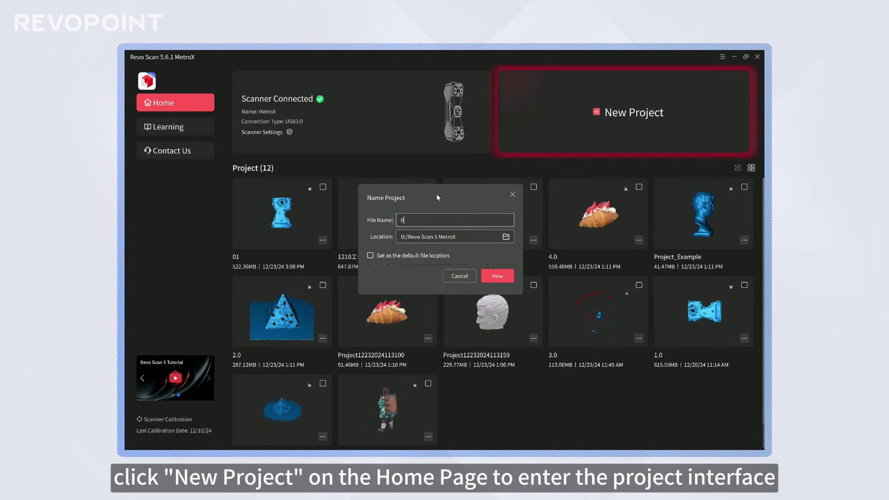
{"action": "left_click", "coordinate": [498, 278]}
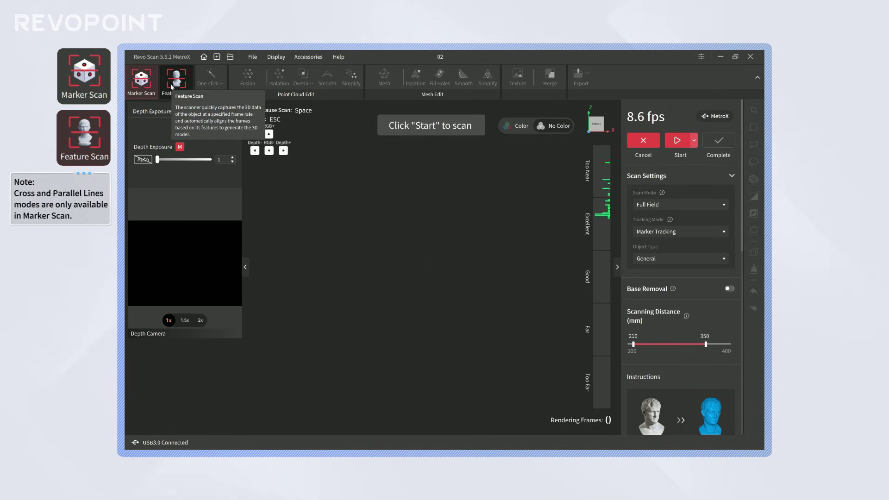
{"action": "left_click", "coordinate": [175, 82]}
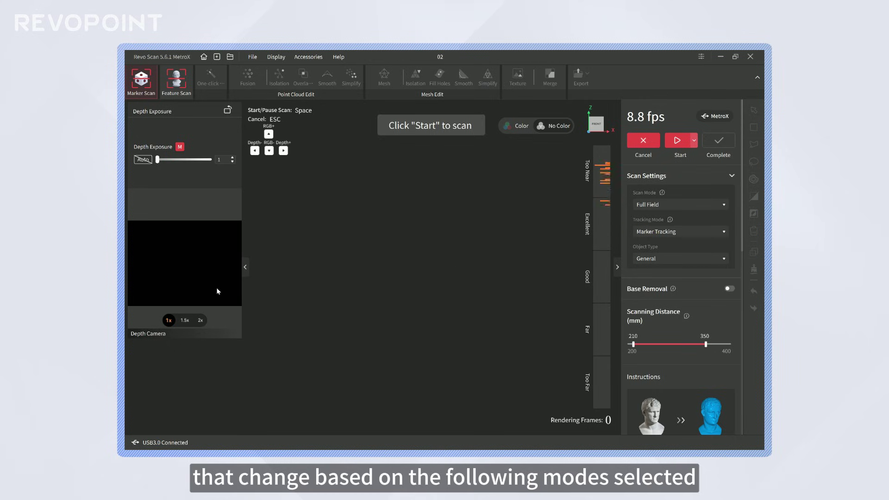
- Select Cross Lines mode, raise depth exposure to 2, and toggle Auto on and back to manual
{"action": "left_click", "coordinate": [676, 204]}
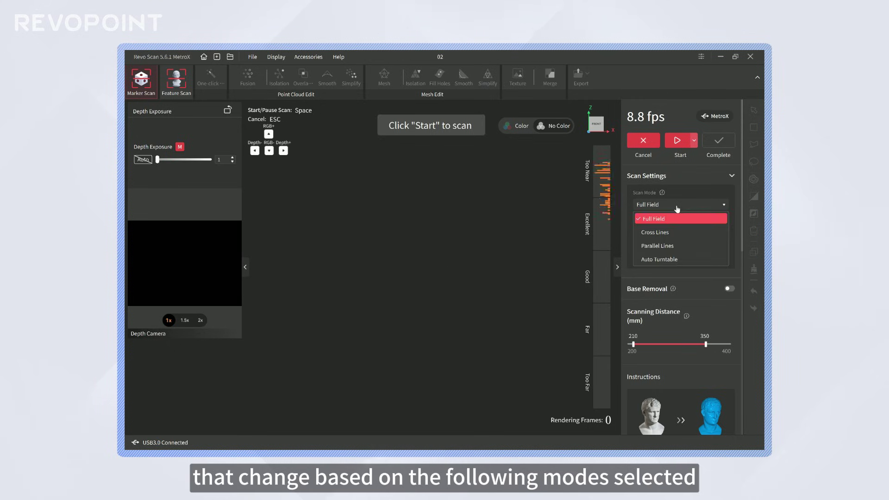
{"action": "left_click", "coordinate": [668, 240]}
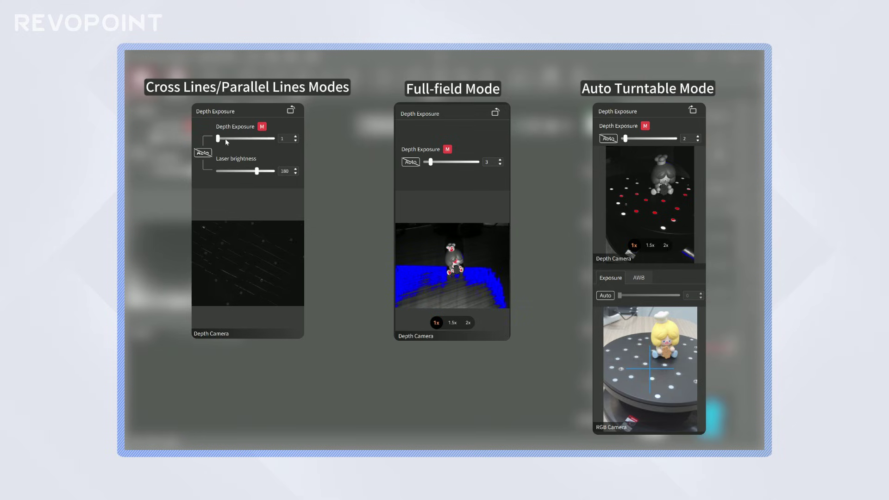
{"action": "left_click", "coordinate": [225, 138]}
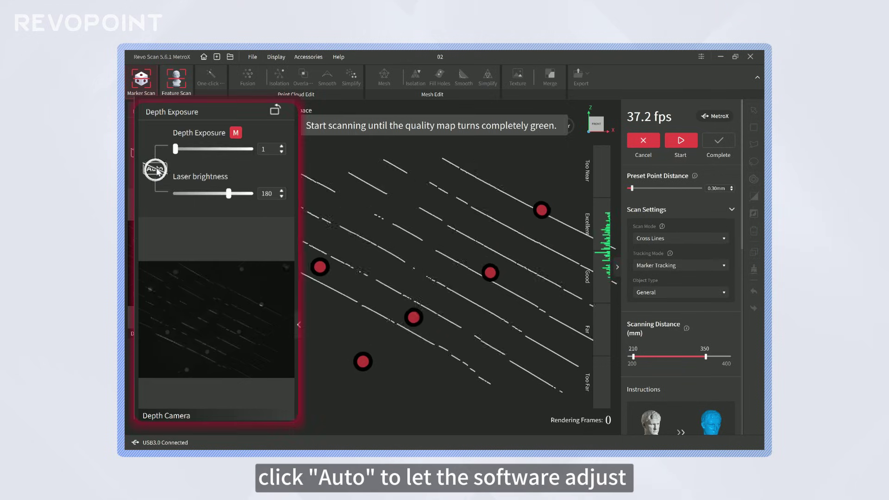
{"action": "left_click", "coordinate": [154, 168]}
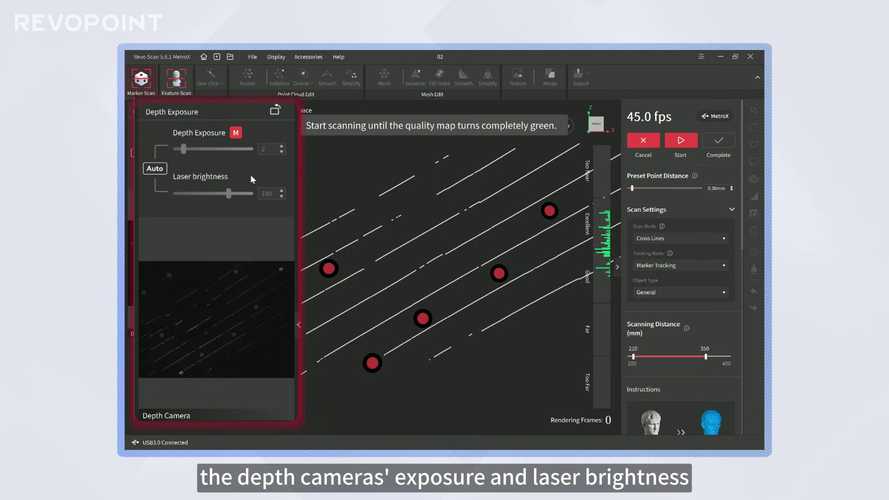
{"action": "left_click", "coordinate": [157, 169]}
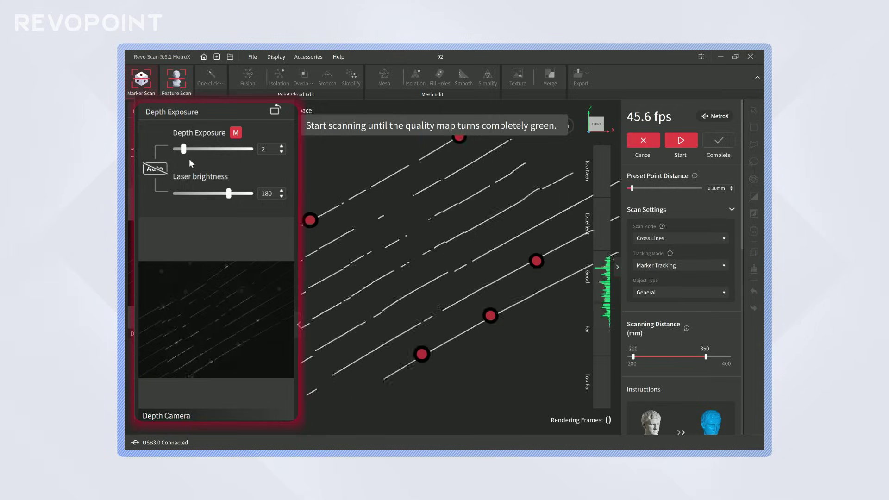
- Select Full Field, drag depth exposure to 5, and rotate the depth camera preview 90° to landscape
{"action": "left_click", "coordinate": [679, 238]}
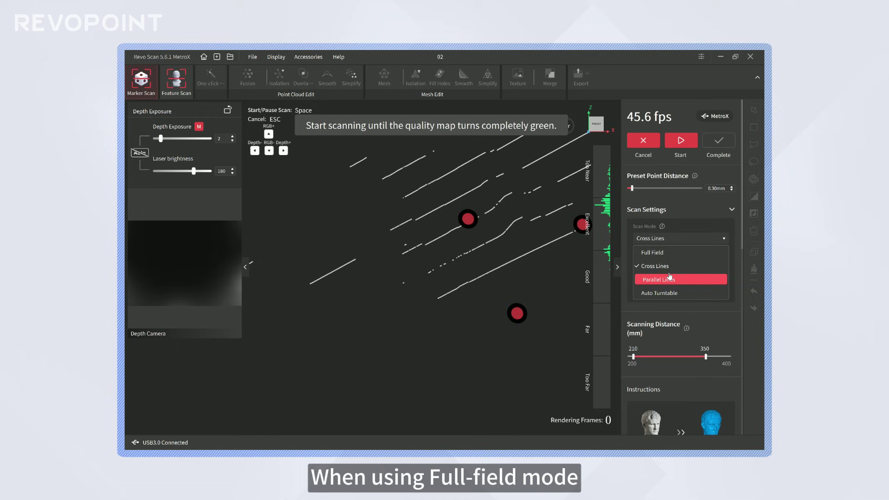
{"action": "left_click", "coordinate": [662, 253]}
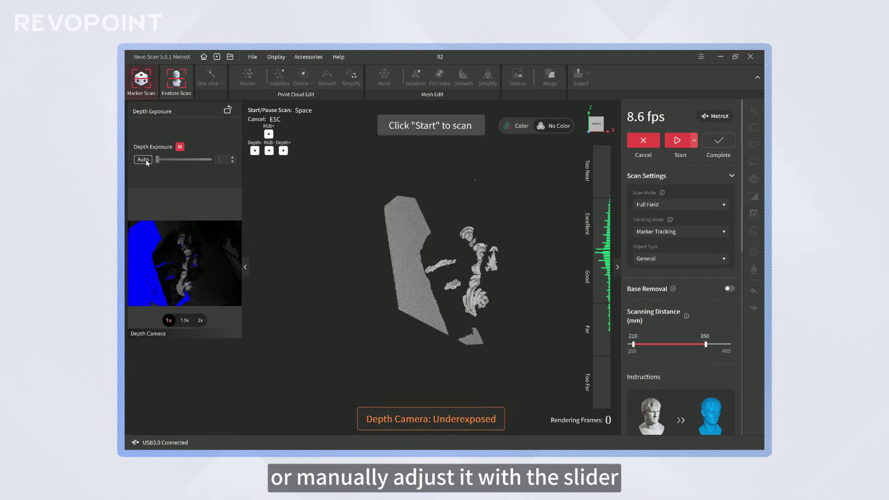
{"action": "left_click_drag", "start_coordinate": [158, 159], "coordinate": [170, 161]}
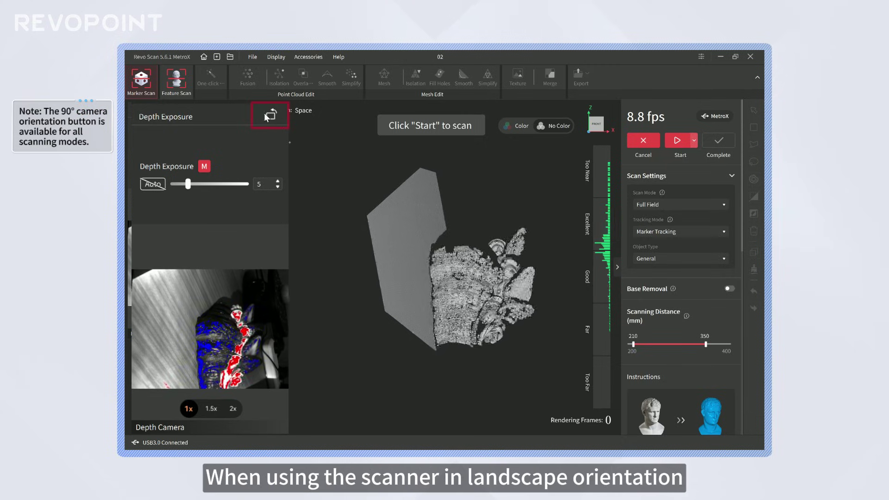
{"action": "left_click", "coordinate": [271, 114]}
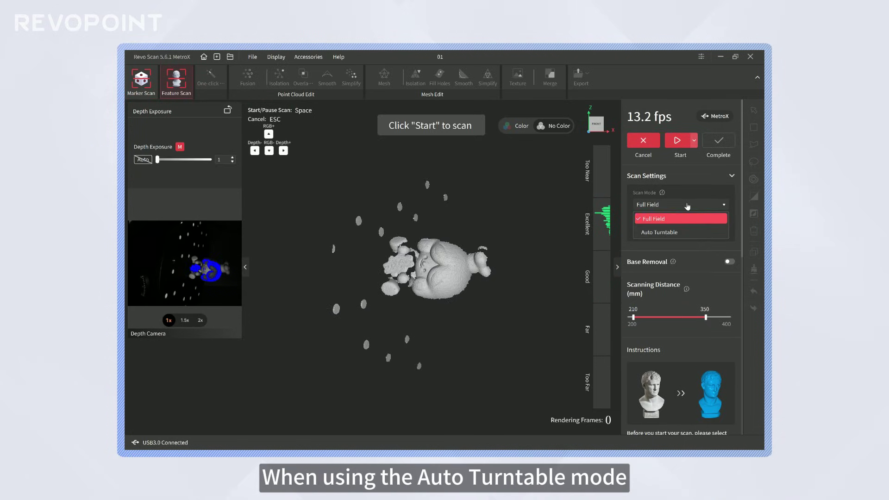
{"action": "left_click", "coordinate": [684, 232]}
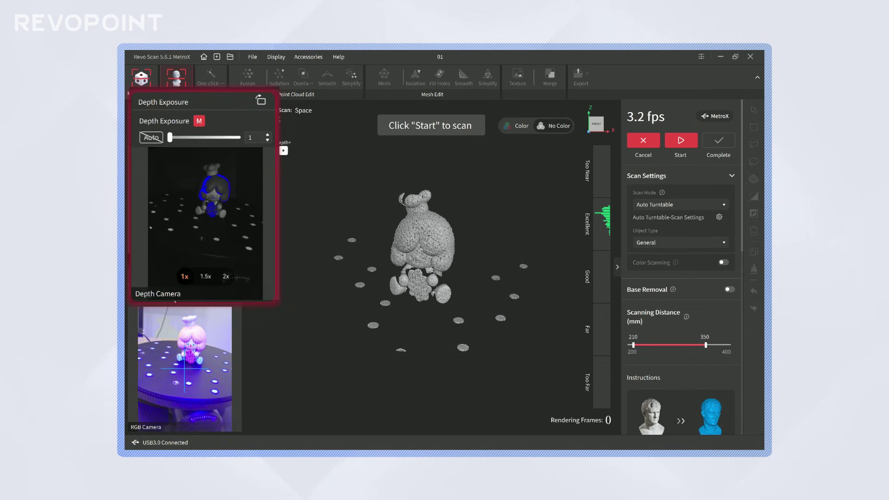
{"action": "left_click", "coordinate": [151, 137]}
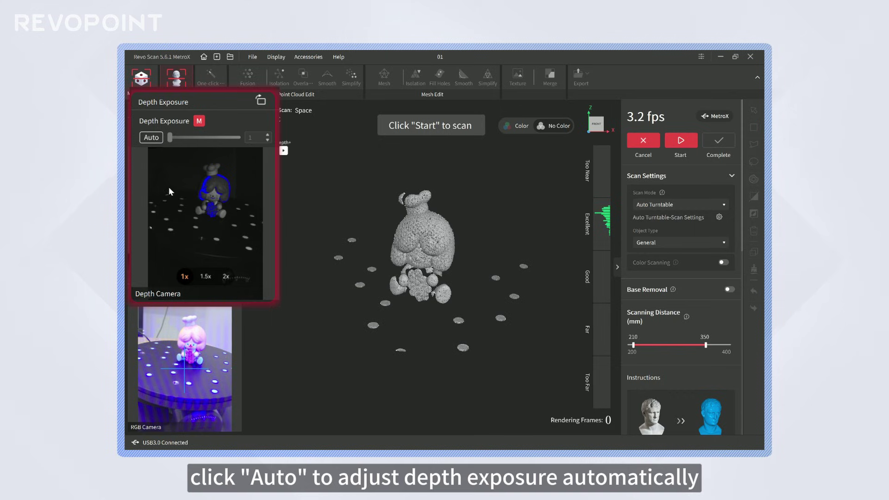
{"action": "left_click", "coordinate": [150, 137]}
{"action": "left_click", "coordinate": [268, 134]}
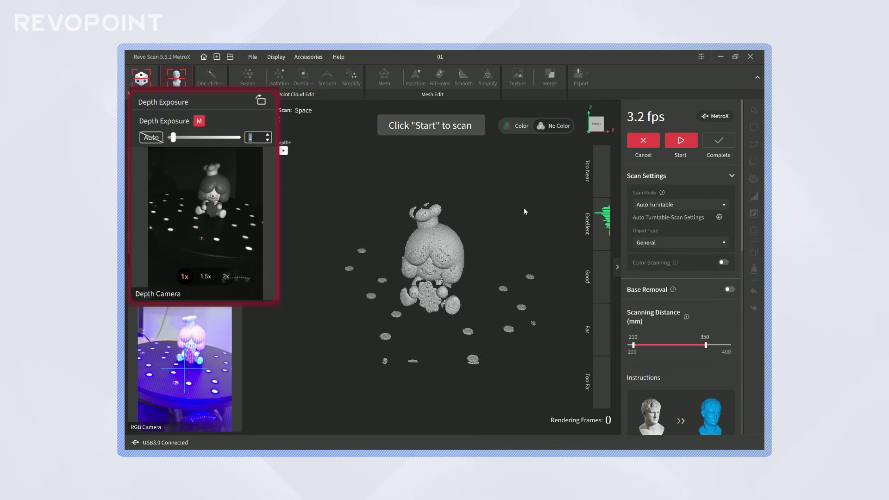
- Enable Color Scanning, switch RGB Exposure Auto off, and raise the exposure from 20 to 40
{"action": "left_click", "coordinate": [724, 263]}
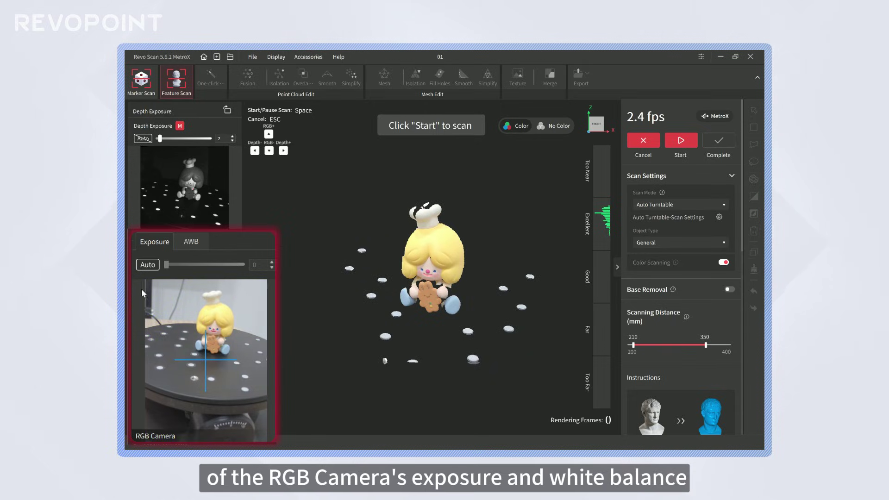
{"action": "left_click", "coordinate": [146, 265]}
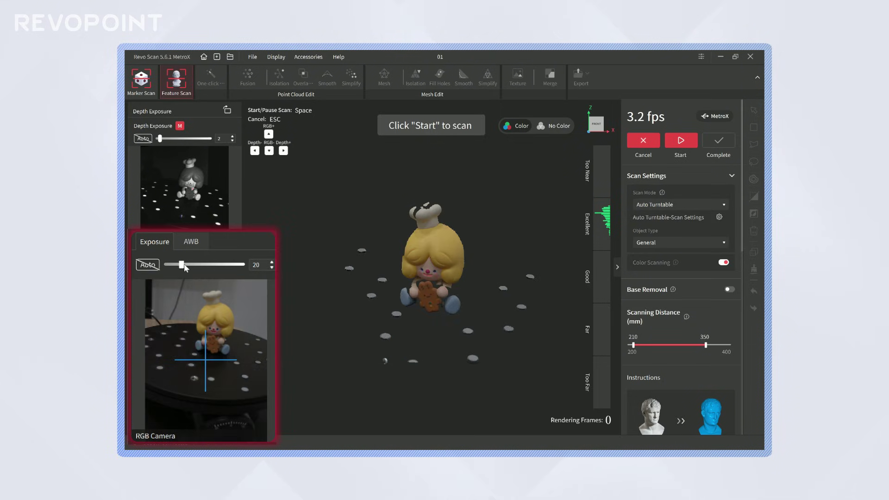
{"action": "left_click_drag", "start_coordinate": [185, 268], "coordinate": [192, 268]}
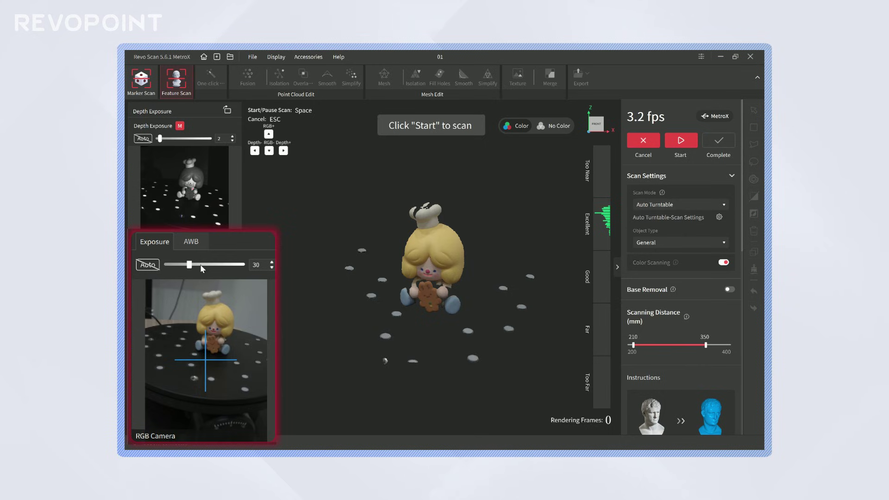
{"action": "left_click_drag", "start_coordinate": [172, 295], "coordinate": [178, 295]}
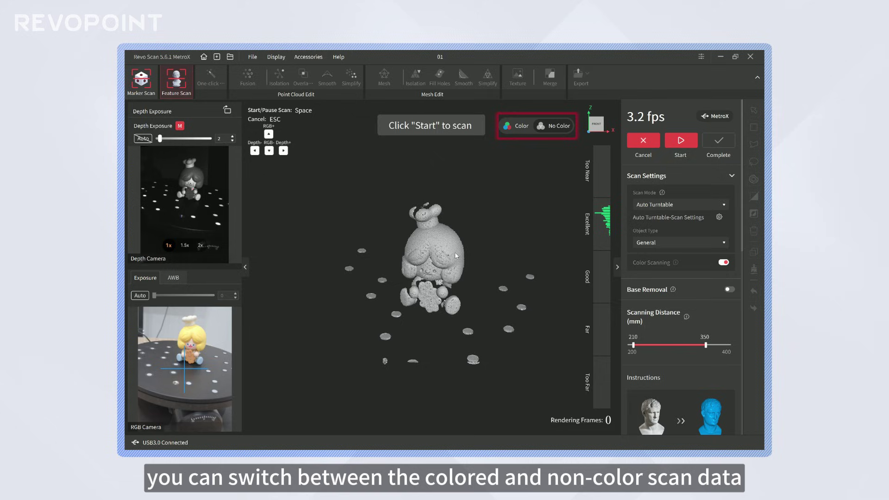
- Switch the viewport Color toggle on to show the scan preview in colour
{"action": "left_click", "coordinate": [515, 128]}
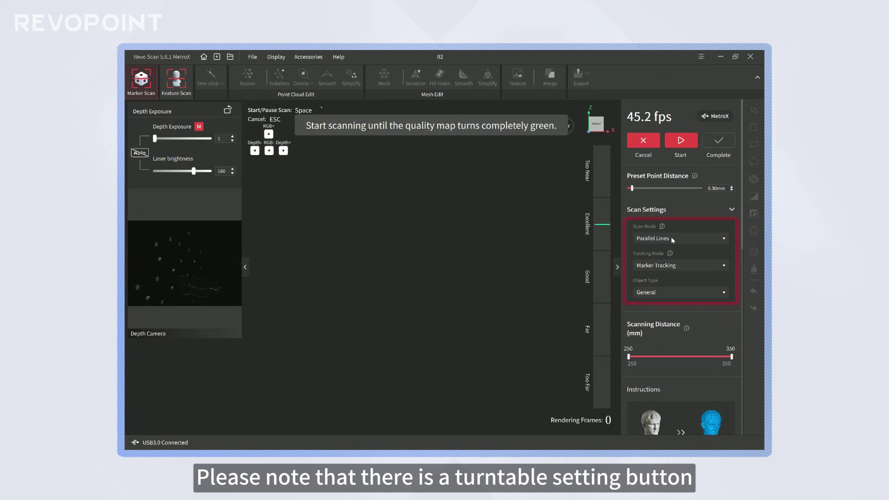
- Select Auto Turntable and, in its settings, keep counterclockwise rotation and add a second rotation pass
{"action": "left_click", "coordinate": [654, 239]}
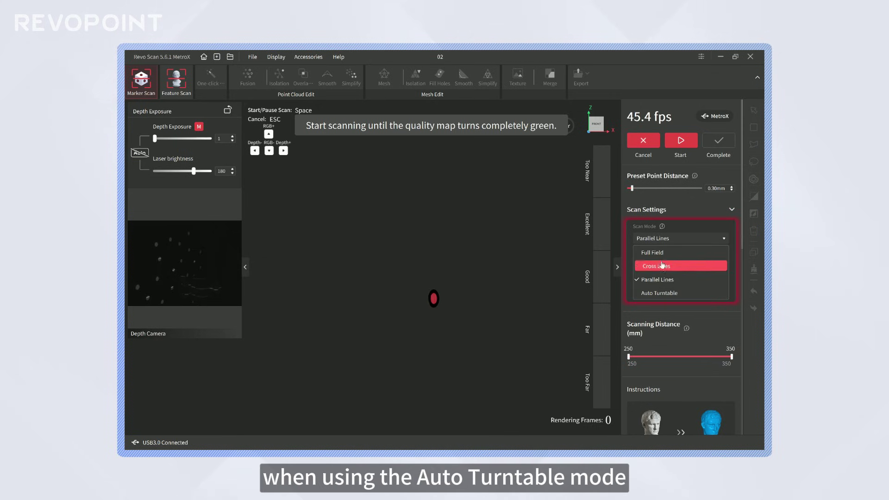
{"action": "left_click", "coordinate": [708, 295]}
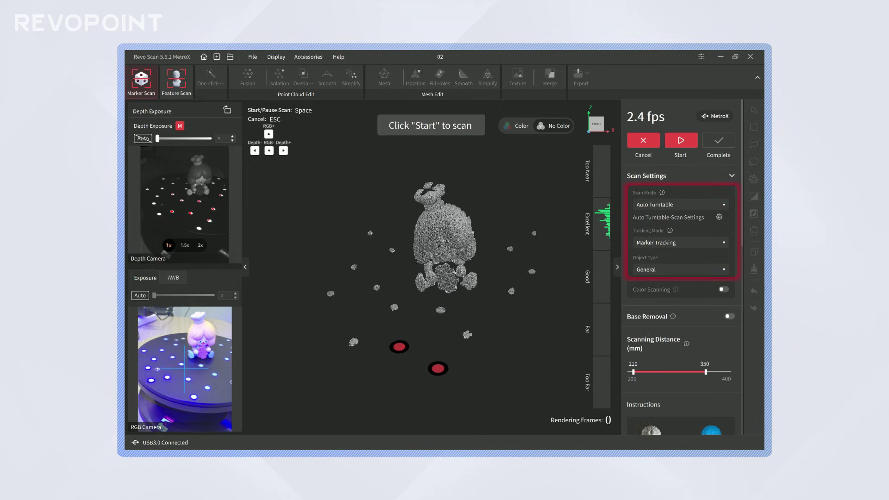
{"action": "left_click", "coordinate": [719, 218]}
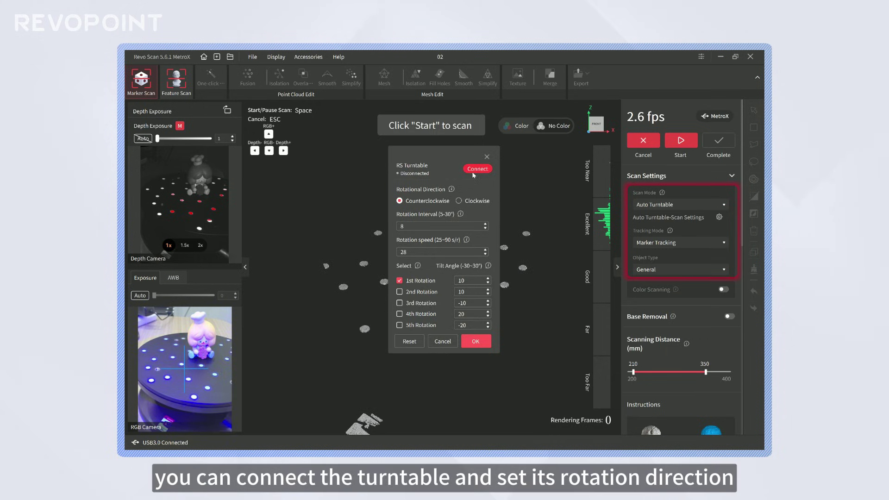
{"action": "left_click", "coordinate": [458, 200]}
{"action": "left_click", "coordinate": [399, 201]}
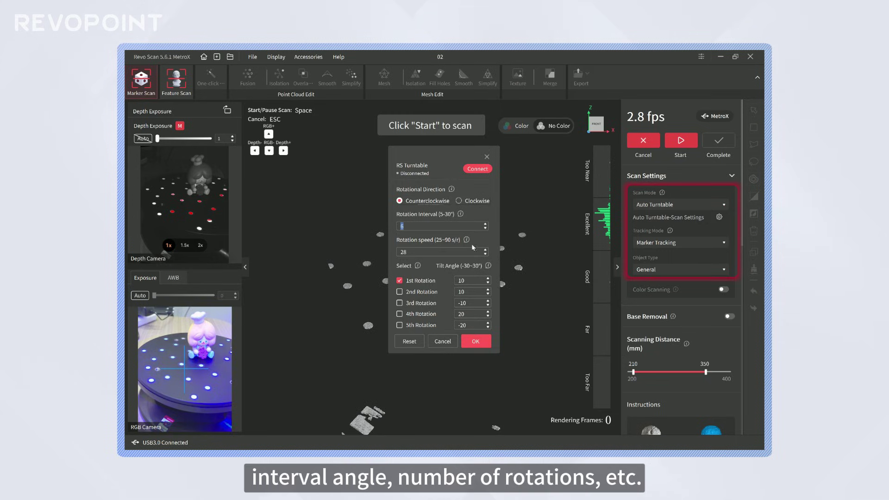
{"action": "scroll", "coordinate": [463, 252], "scroll_direction": "up", "scroll_amount": 1}
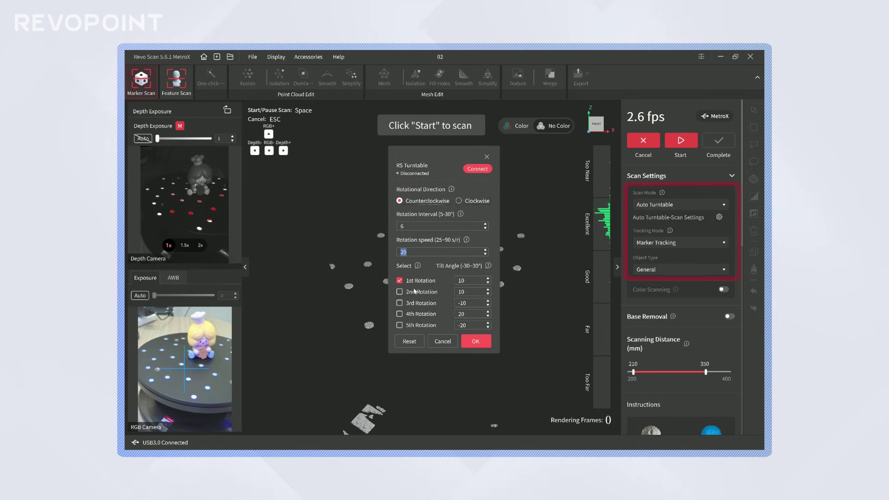
{"action": "left_click", "coordinate": [399, 291]}
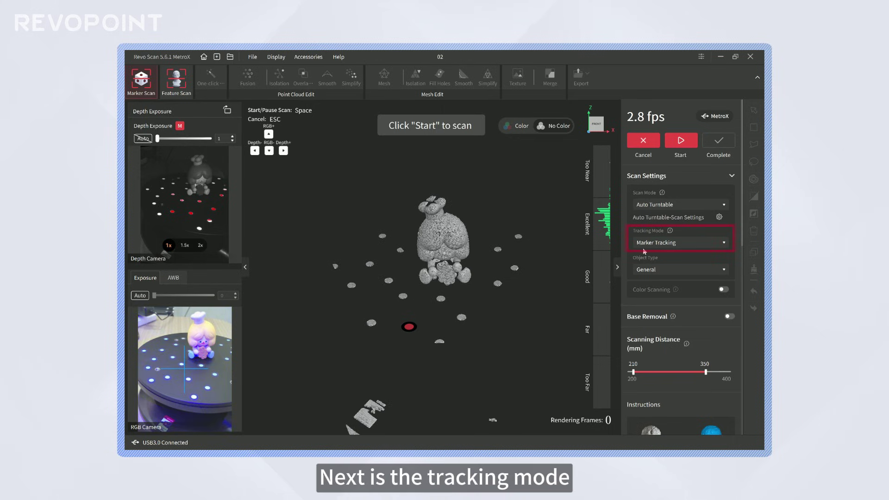
- Check Tracking Mode and Object Type options, keep General, and switch Color Scanning on
{"action": "left_click", "coordinate": [659, 244]}
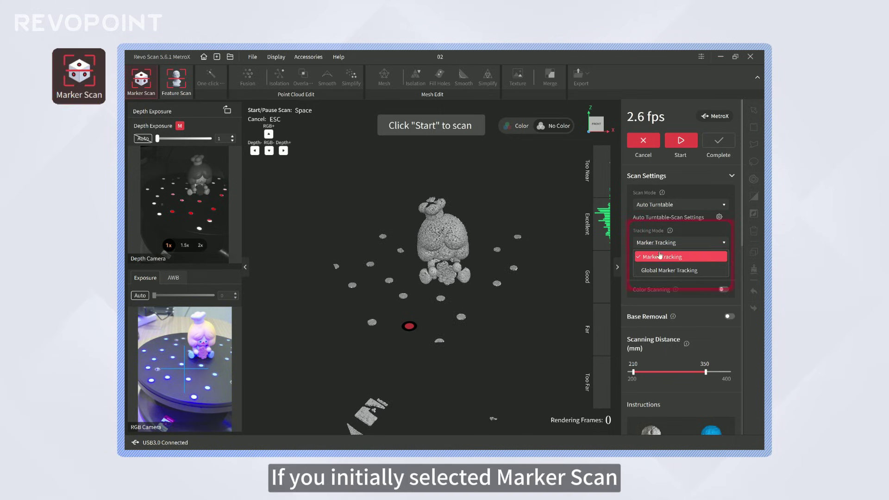
{"action": "left_click", "coordinate": [666, 271]}
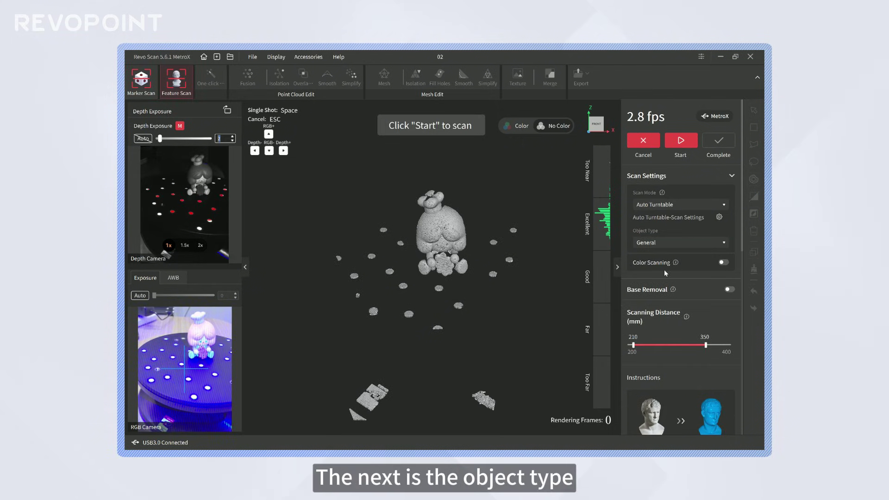
{"action": "left_click", "coordinate": [660, 242]}
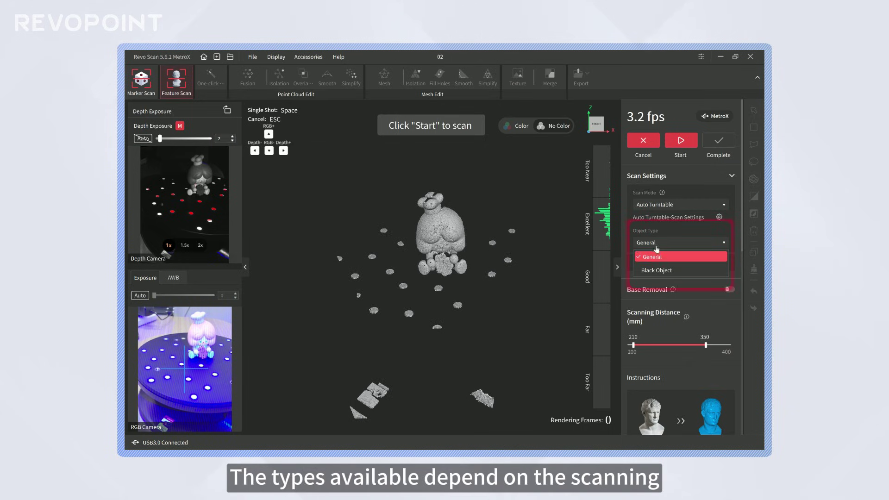
{"action": "left_click", "coordinate": [653, 257]}
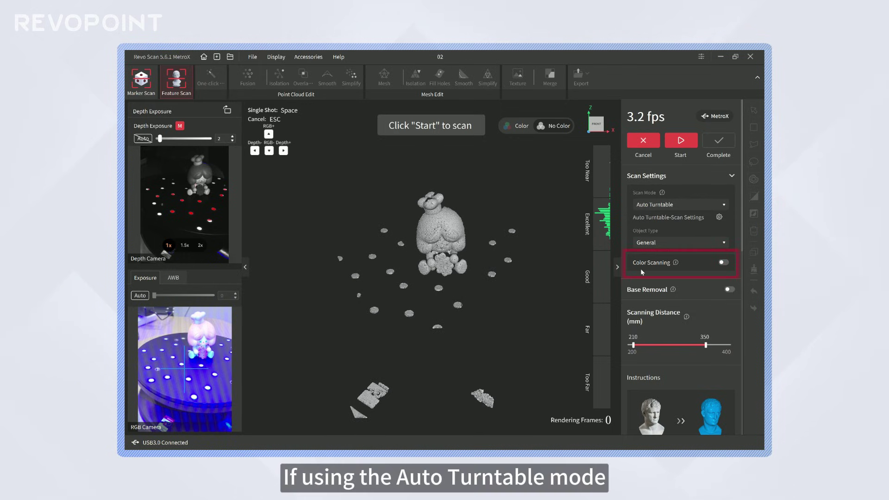
{"action": "left_click", "coordinate": [724, 262]}
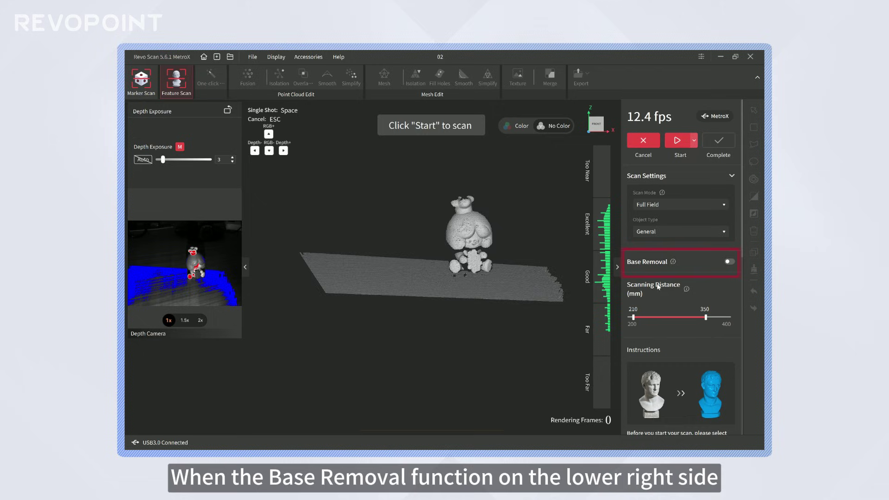
- Toggle Base Removal on, off and on again, then set the far scanning distance to 347 mm
{"action": "left_click", "coordinate": [729, 262]}
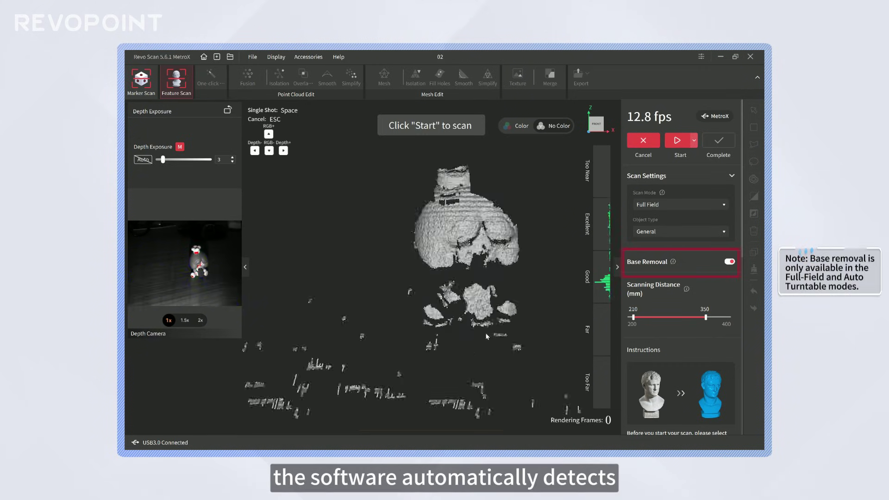
{"action": "left_click", "coordinate": [728, 262]}
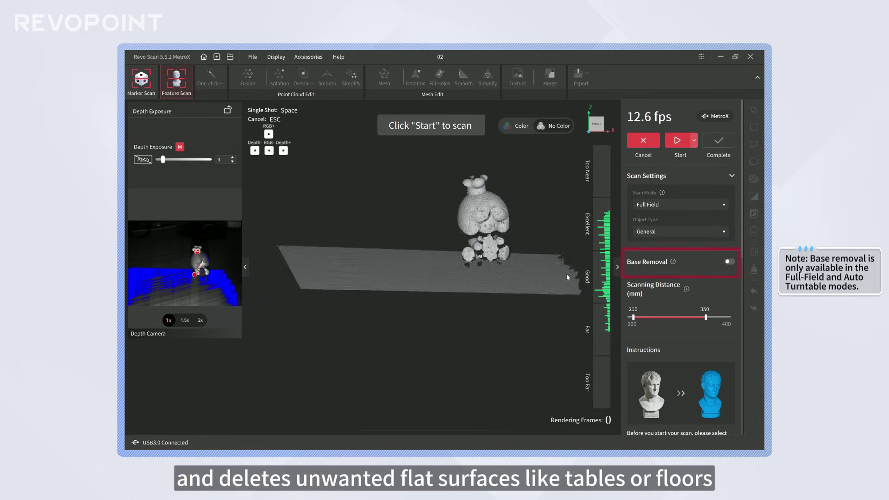
{"action": "left_click", "coordinate": [729, 262]}
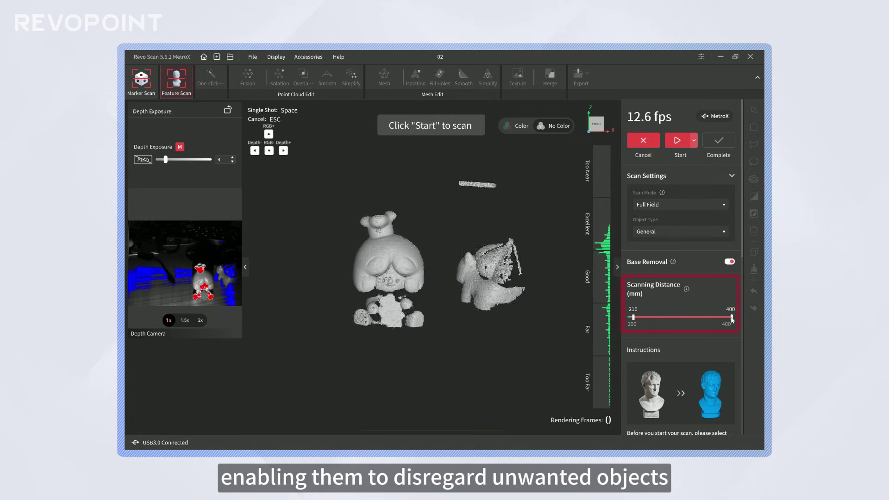
{"action": "left_click_drag", "start_coordinate": [732, 318], "coordinate": [689, 318]}
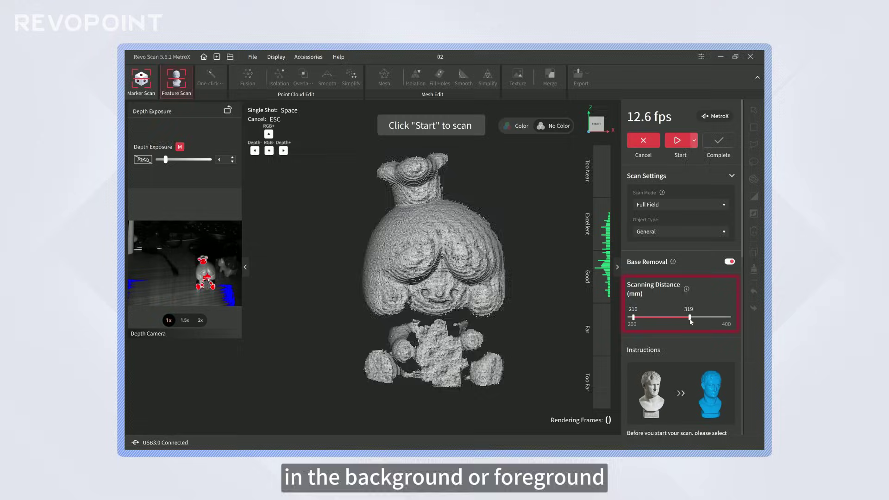
{"action": "mouse_move", "coordinate": [689, 319]}
{"action": "left_mouse_down"}
{"action": "mouse_move", "coordinate": [704, 318]}
{"action": "mouse_move", "coordinate": [688, 319]}
{"action": "left_mouse_up"}
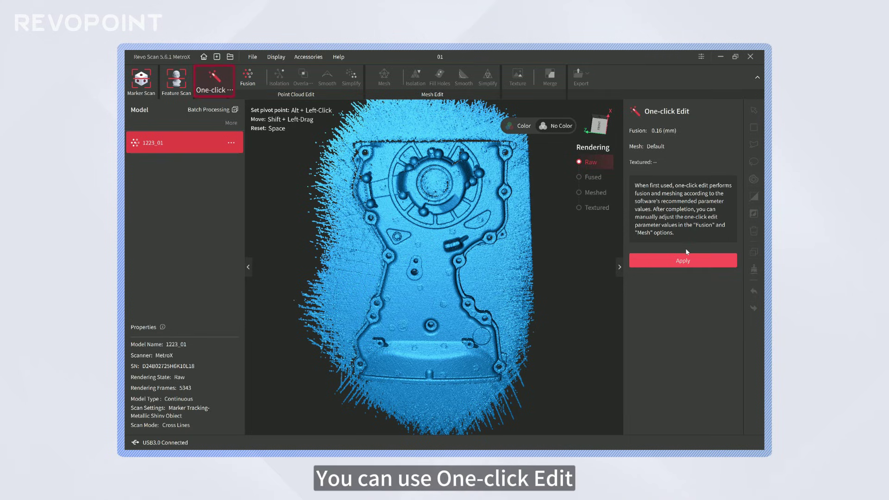
{"action": "left_click", "coordinate": [677, 260]}
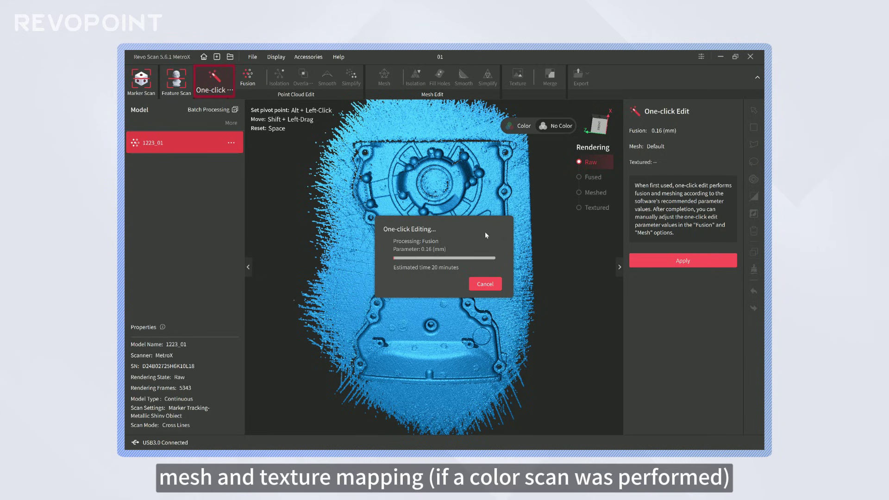
{"action": "left_click", "coordinate": [486, 284]}
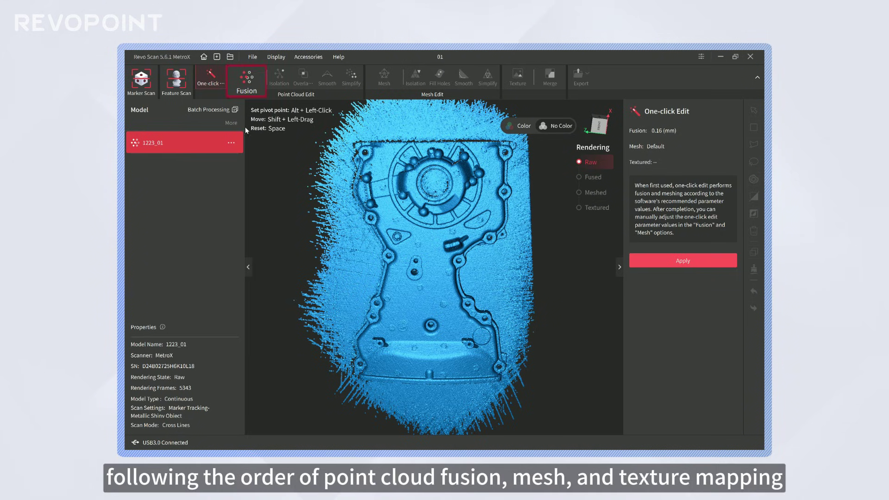
- Fuse 1223_01 at 0.50 mm point distance, adjusting hole radius and removing marker points
{"action": "left_click", "coordinate": [246, 80]}
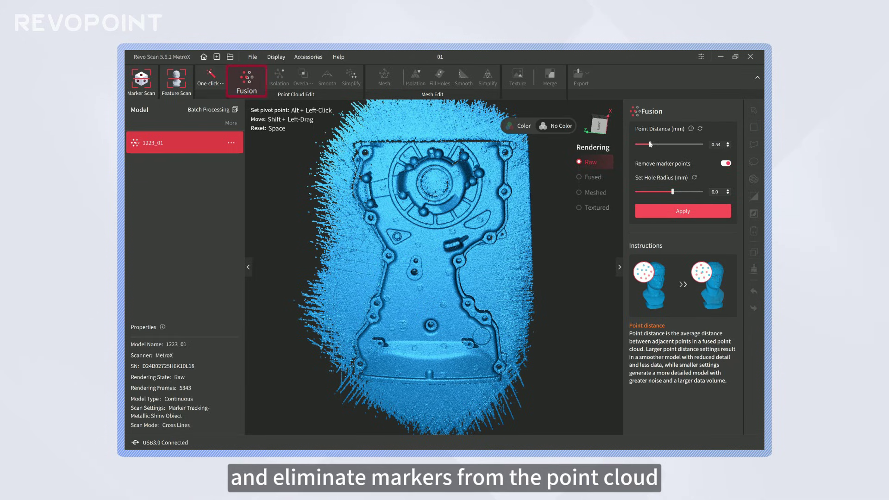
{"action": "left_click_drag", "start_coordinate": [636, 144], "coordinate": [650, 144]}
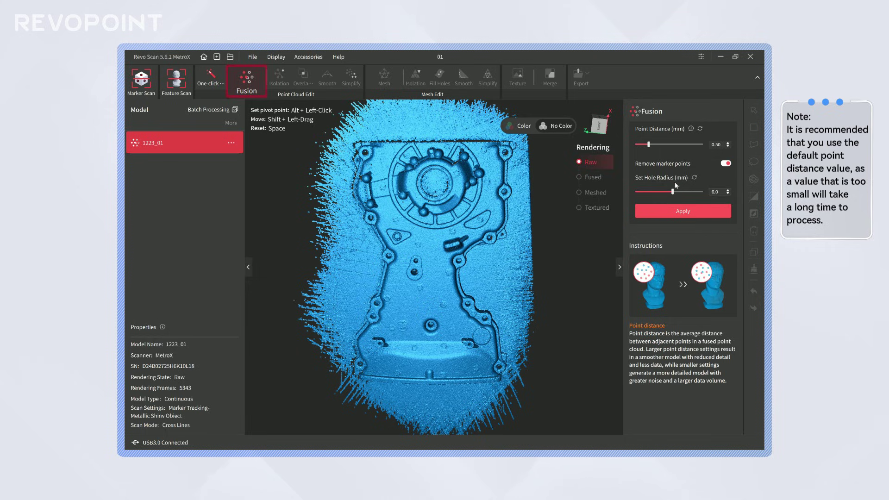
{"action": "left_click_drag", "start_coordinate": [671, 192], "coordinate": [672, 192]}
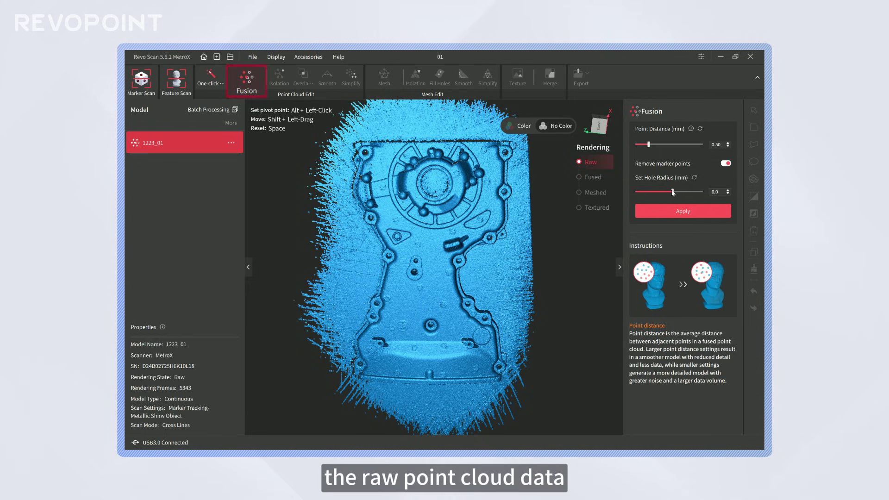
{"action": "left_click", "coordinate": [675, 214]}
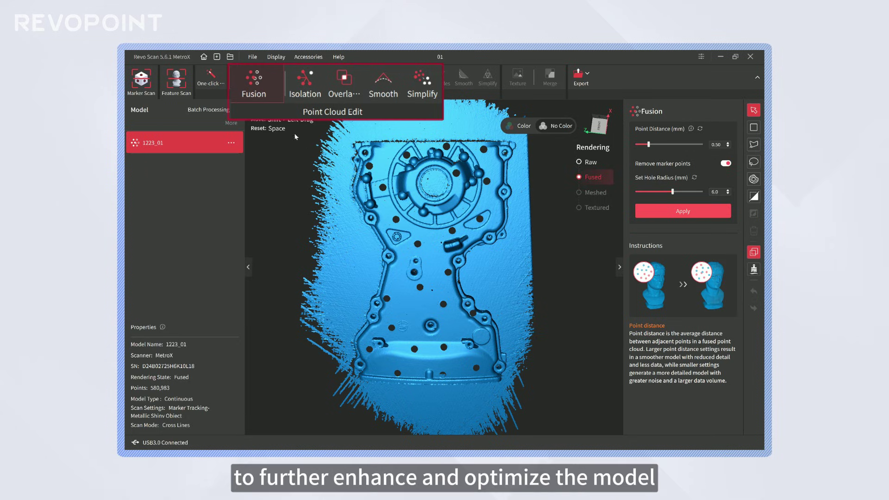
- Detect and remove isolated stray points from the fused point cloud
{"action": "left_click", "coordinate": [301, 84]}
{"action": "left_click", "coordinate": [668, 169]}
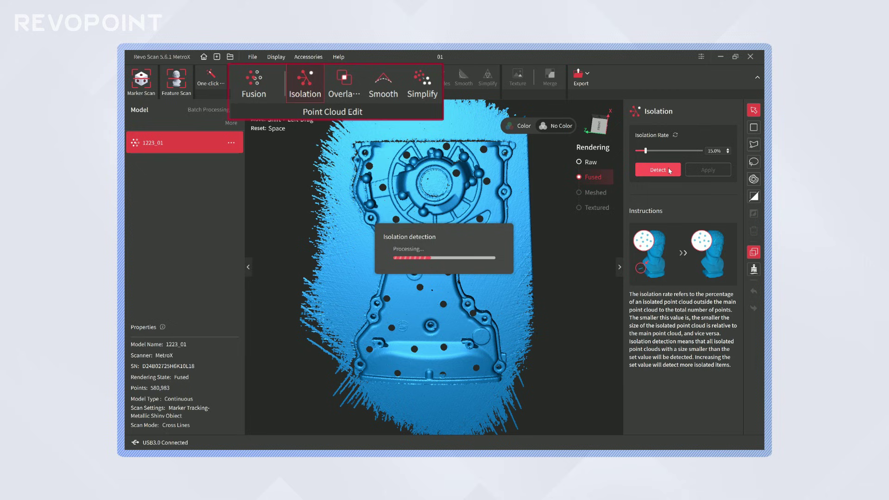
{"action": "left_click", "coordinate": [699, 172]}
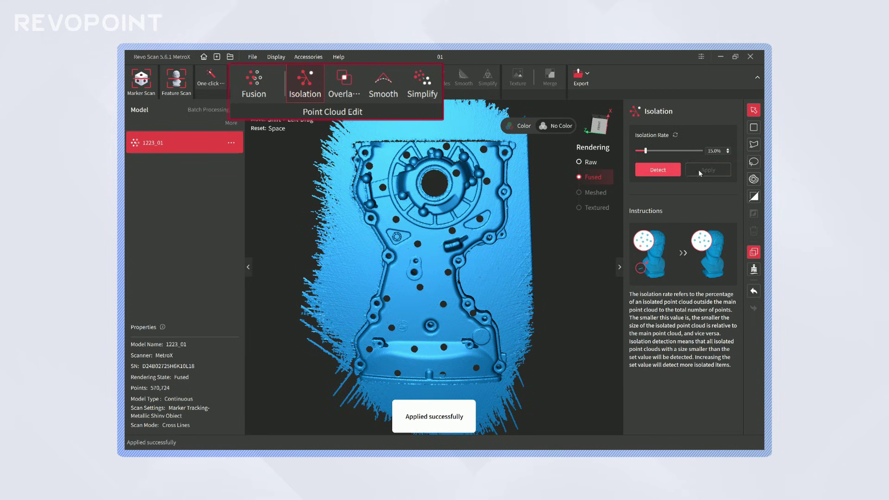
- Detect and remove overlapping noise from the point cloud
{"action": "left_click", "coordinate": [343, 84]}
{"action": "left_click", "coordinate": [665, 171]}
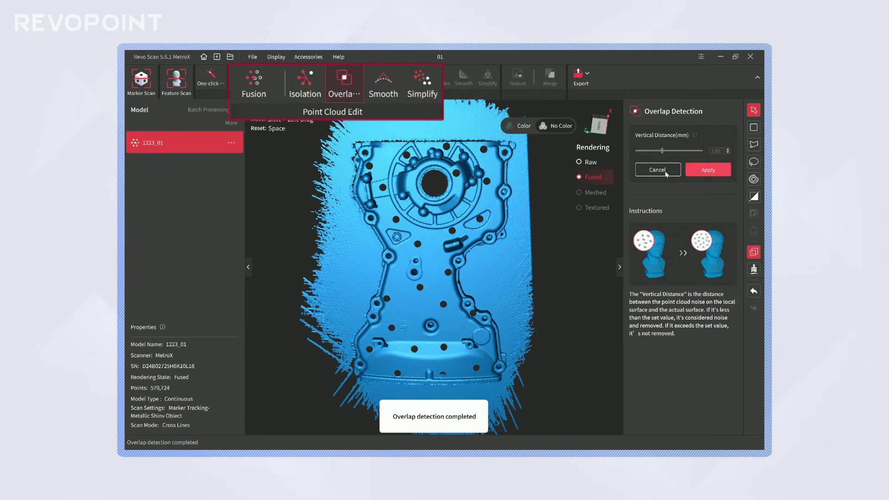
{"action": "left_click", "coordinate": [719, 171]}
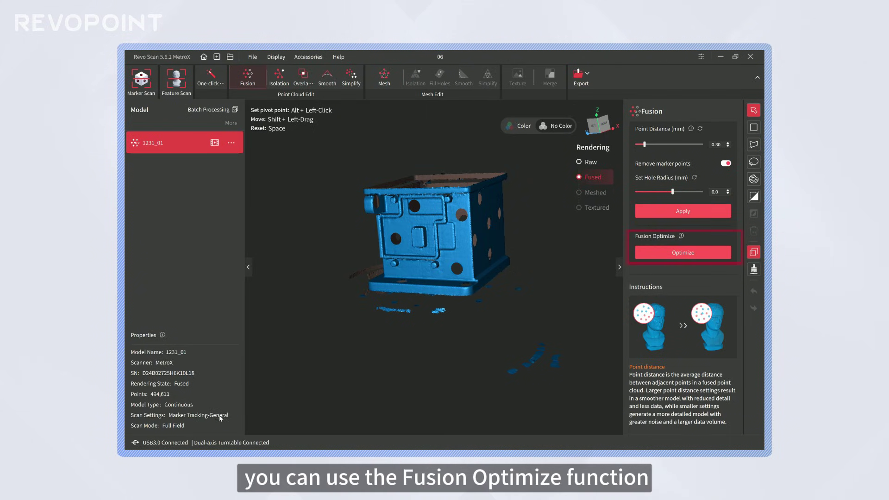
- Run Fusion Optimize on the 1231_01 point cloud, then bring up the Mesh settings
{"action": "left_click", "coordinate": [646, 252]}
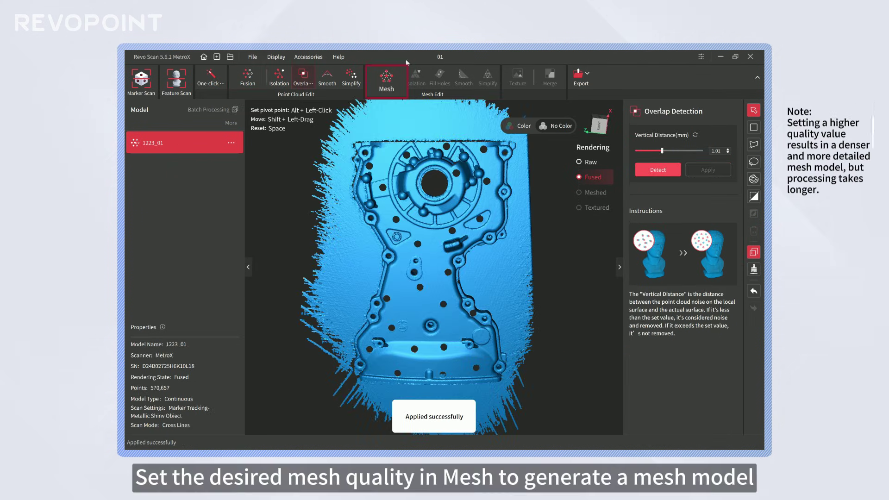
{"action": "left_click", "coordinate": [386, 81]}
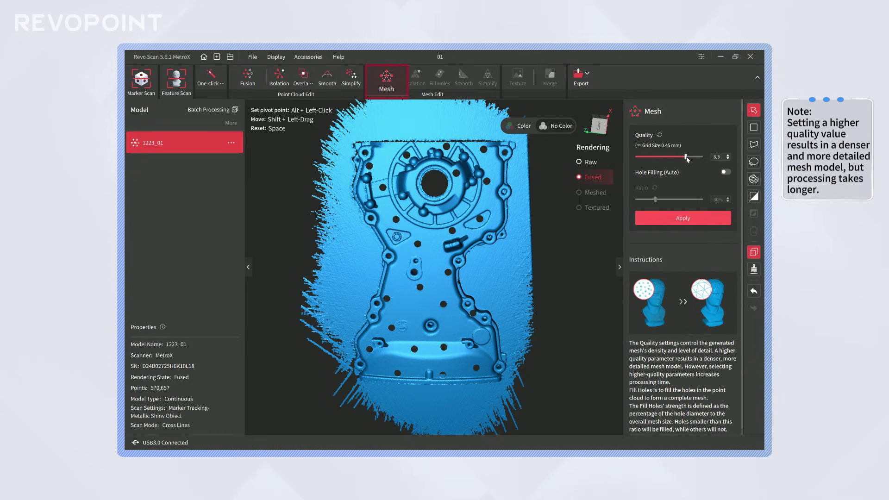
- Generate the engine cover mesh at quality 6.3 and fill the detected holes with Plane patches
{"action": "left_click", "coordinate": [672, 217]}
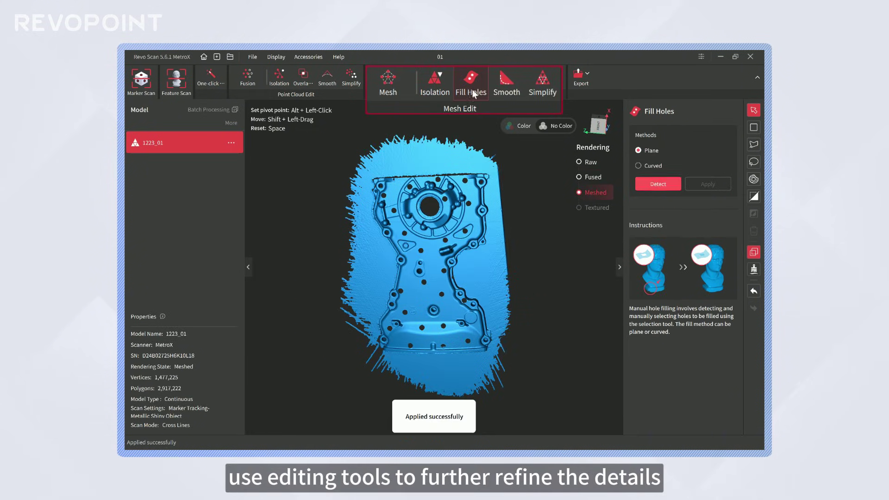
{"action": "left_click", "coordinate": [647, 185]}
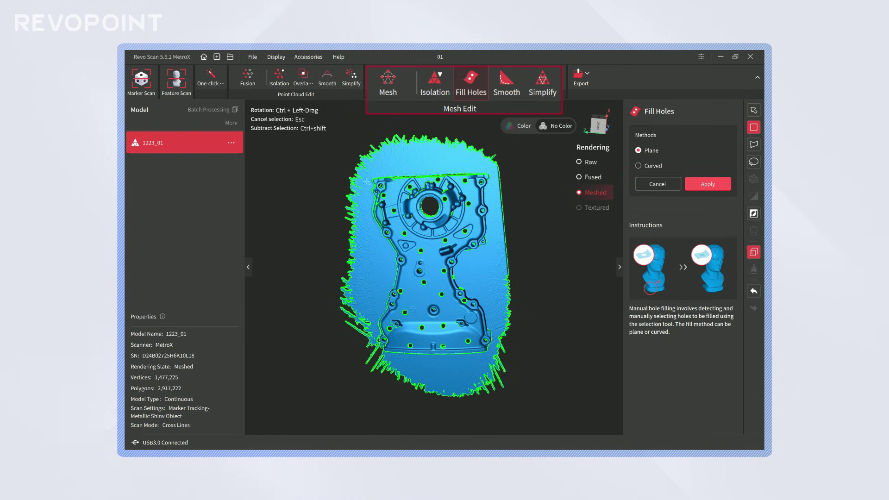
{"action": "left_click_drag", "start_coordinate": [374, 178], "coordinate": [492, 344]}
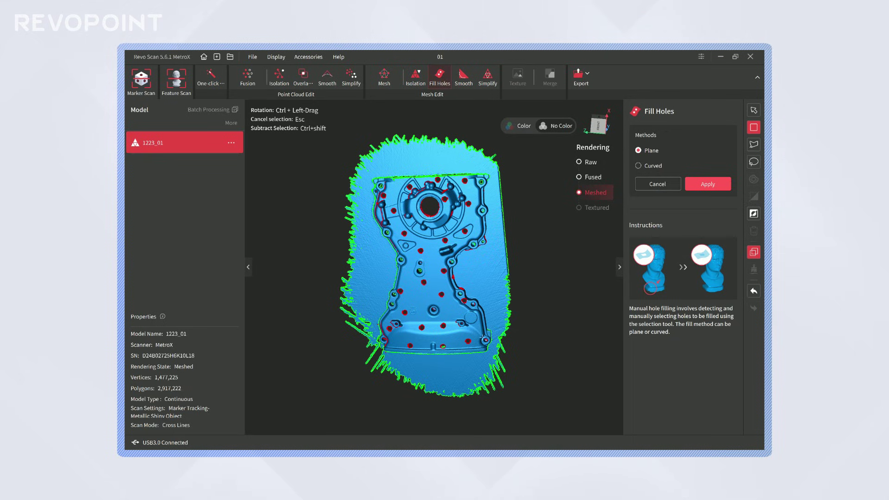
{"action": "left_click", "coordinate": [700, 187]}
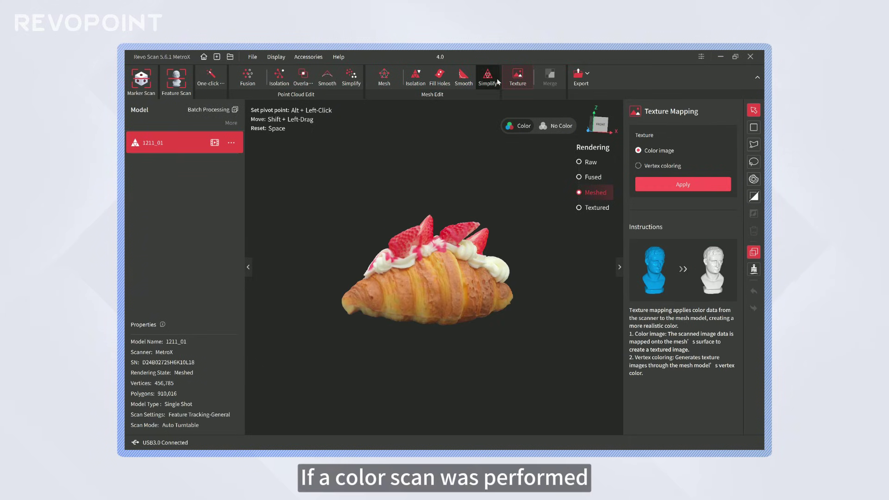
- Apply a Color image texture to the 1211_01 croissant mesh and inspect the result
{"action": "left_click", "coordinate": [520, 80]}
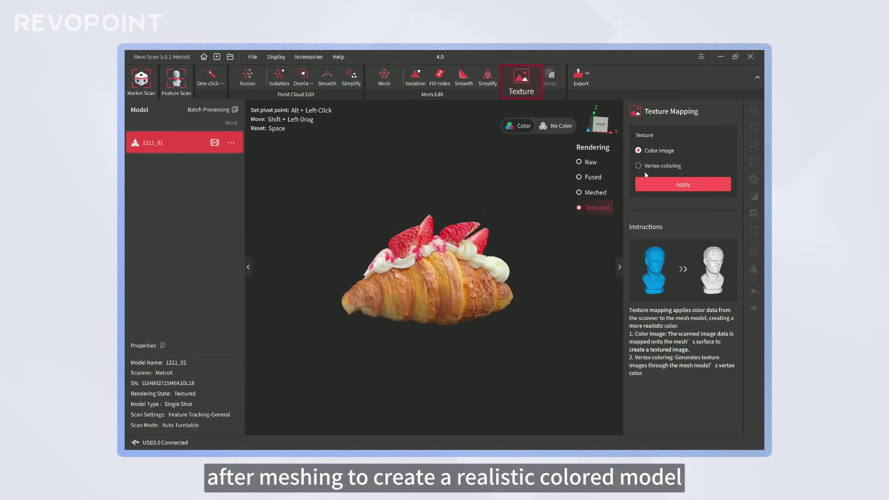
{"action": "left_click", "coordinate": [667, 188]}
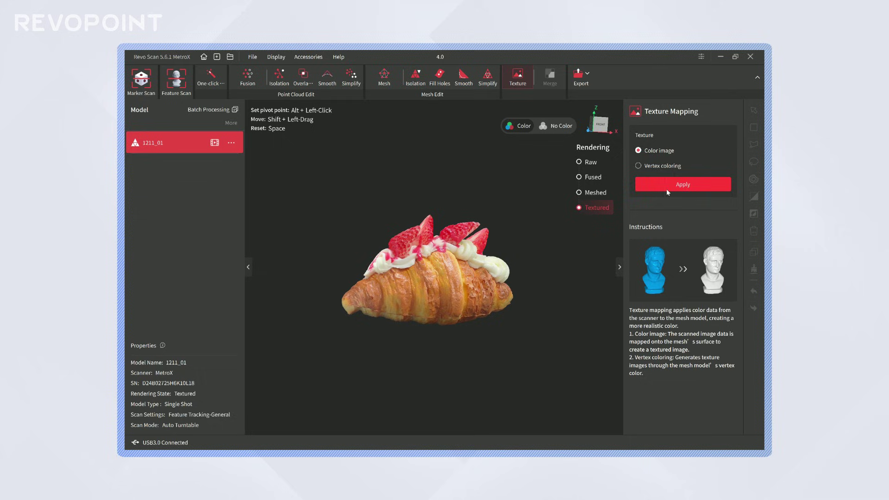
{"action": "mouse_move", "coordinate": [467, 283]}
{"action": "left_mouse_down"}
{"action": "mouse_move", "coordinate": [496, 304]}
{"action": "mouse_move", "coordinate": [387, 290]}
{"action": "mouse_move", "coordinate": [482, 273]}
{"action": "left_mouse_up"}
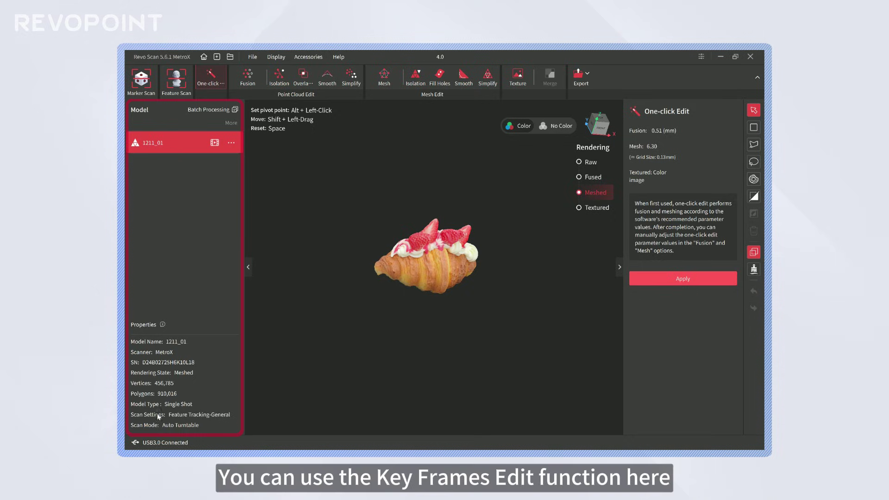
- Open Key Frames Edit for 1211_01 and delete key frames frame_3 through frame_7
{"action": "left_click", "coordinate": [214, 143]}
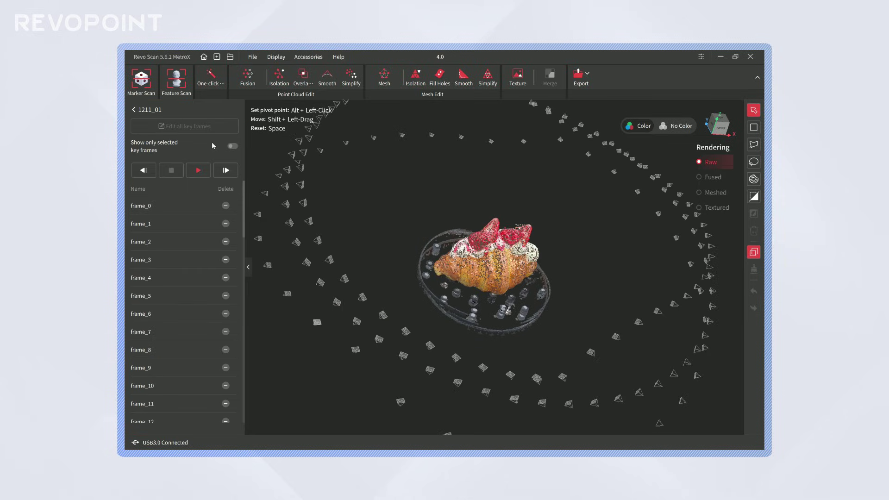
{"action": "left_click_drag", "start_coordinate": [416, 297], "coordinate": [597, 308]}
{"action": "key", "text": "space"}
{"action": "left_click", "coordinate": [186, 247]}
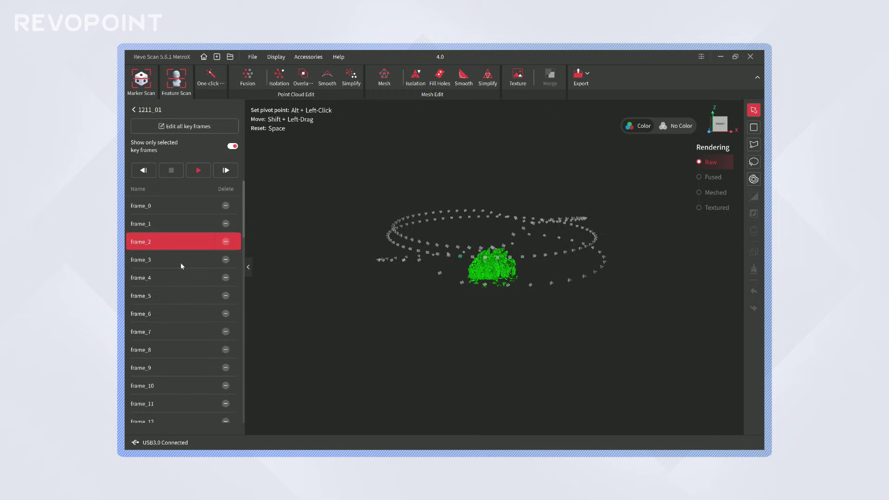
{"action": "key", "text": "Down"}
{"action": "key", "text": "Down"}
{"action": "key", "text": "Down"}
{"action": "left_click", "coordinate": [216, 260]}
{"action": "left_click", "coordinate": [225, 260]}
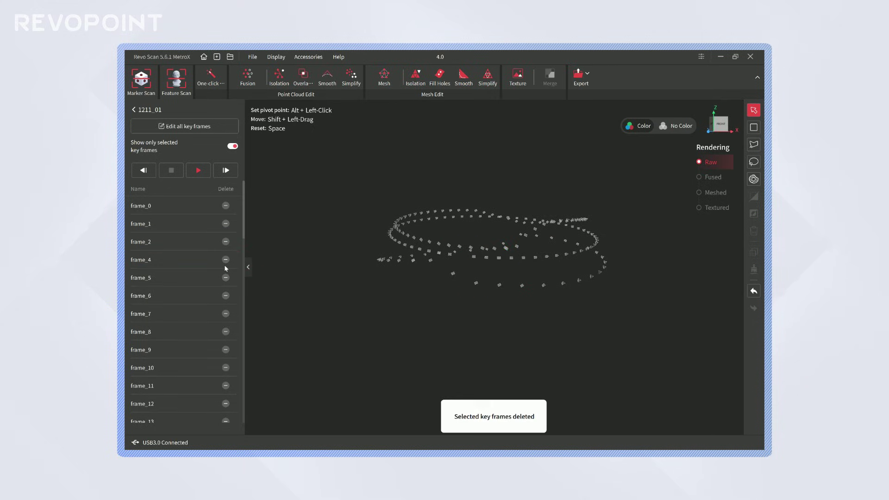
{"action": "key", "text": "ctrl+z"}
{"action": "left_click", "coordinate": [160, 329], "text": "shift"}
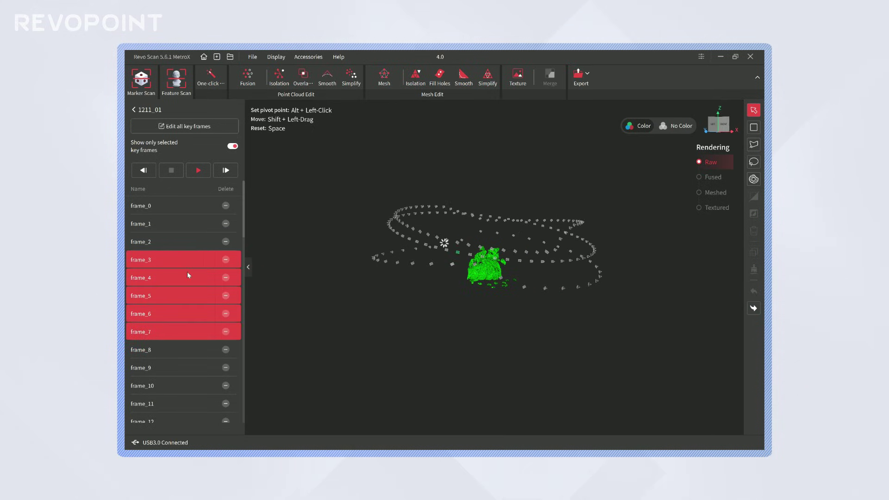
{"action": "left_click", "coordinate": [225, 260]}
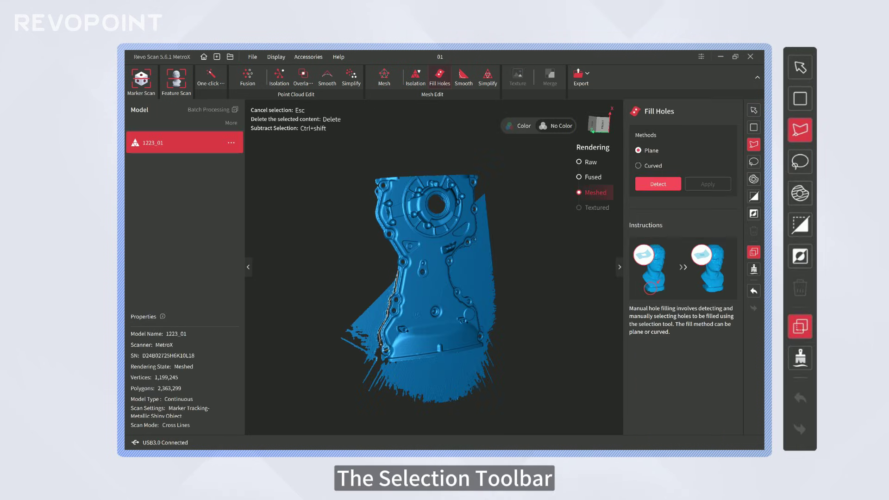
- Outline the stray left-side fringe on the engine cover and delete it
{"action": "left_click", "coordinate": [383, 343]}
{"action": "left_click", "coordinate": [350, 399]}
{"action": "left_click", "coordinate": [330, 391]}
{"action": "left_click", "coordinate": [317, 281]}
{"action": "double_click", "coordinate": [389, 279]}
{"action": "key", "text": "Delete"}
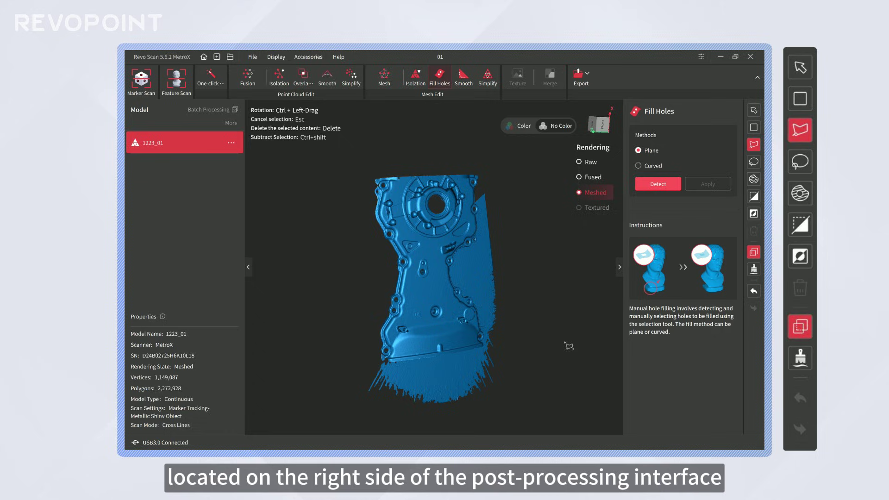
- Plane-select the upper mesh, invert the selection, and clip away the lower fringe
{"action": "left_click_drag", "start_coordinate": [549, 346], "coordinate": [463, 324], "text": "ctrl"}
{"action": "left_click", "coordinate": [753, 196]}
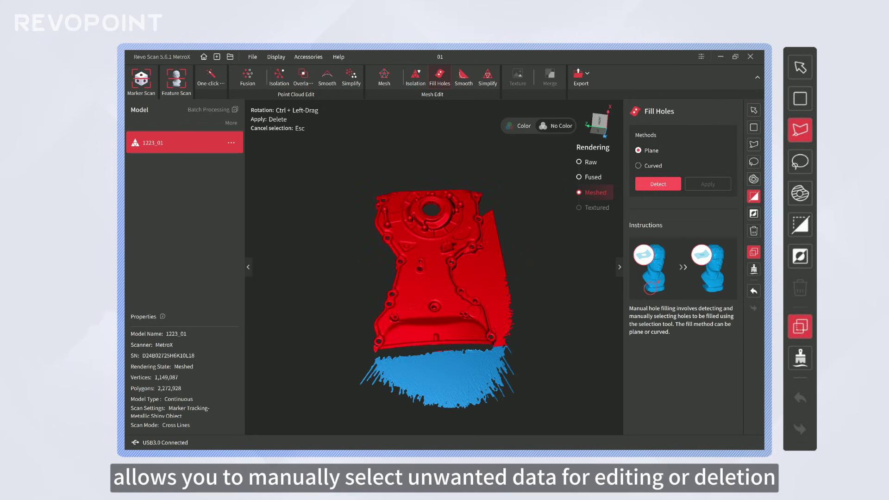
{"action": "left_click", "coordinate": [753, 213]}
{"action": "left_click", "coordinate": [753, 231]}
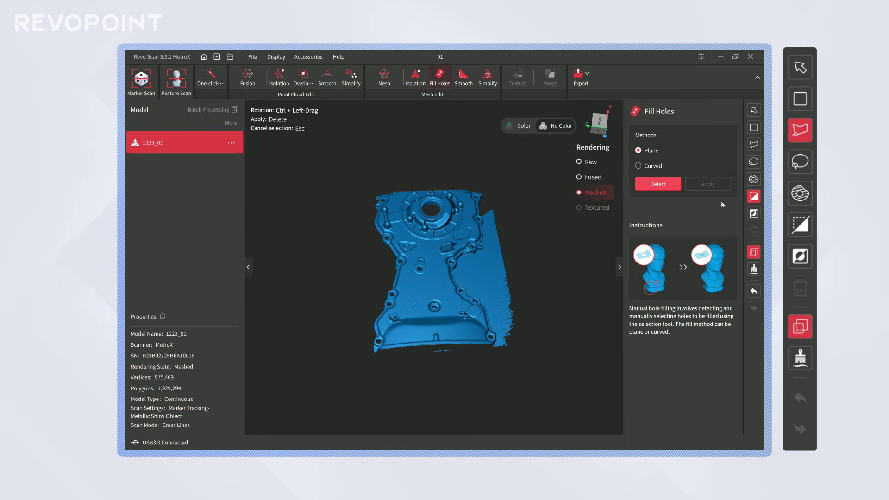
- Outline and delete the rough right-side flap, then go to the Learning page
{"action": "left_click", "coordinate": [754, 144]}
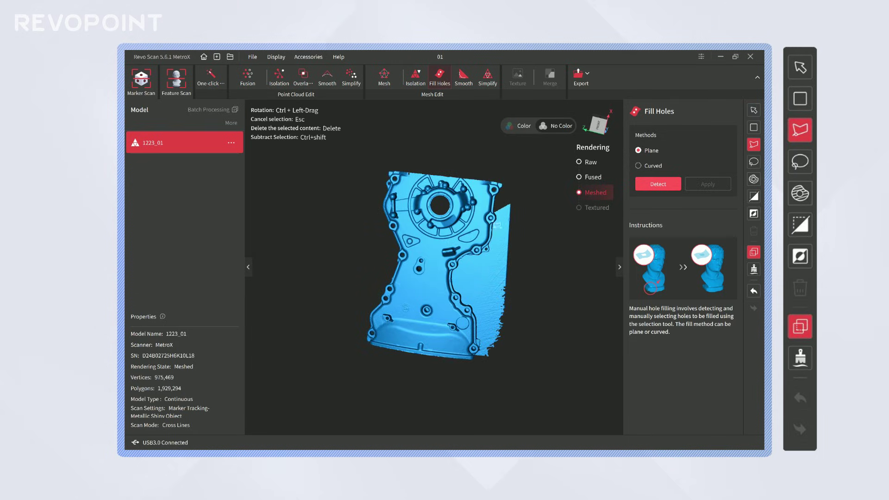
{"action": "left_click", "coordinate": [477, 351]}
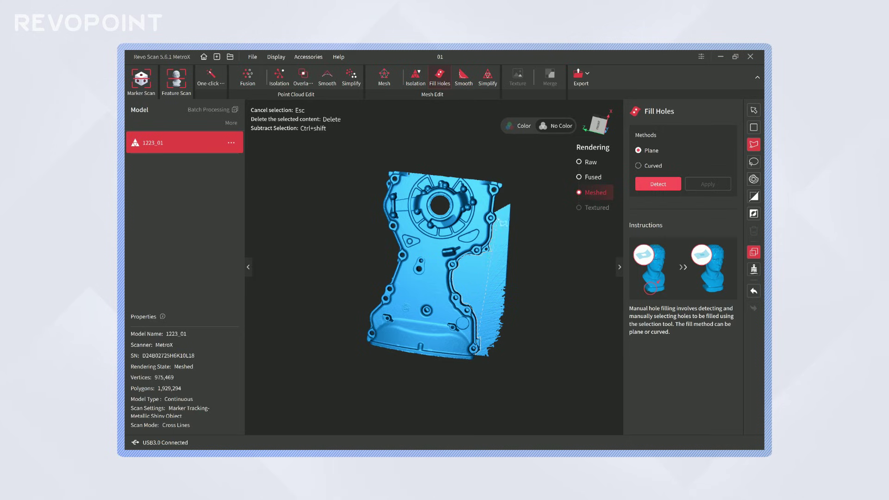
{"action": "left_click", "coordinate": [536, 205]}
{"action": "left_click", "coordinate": [533, 376]}
{"action": "double_click", "coordinate": [474, 369]}
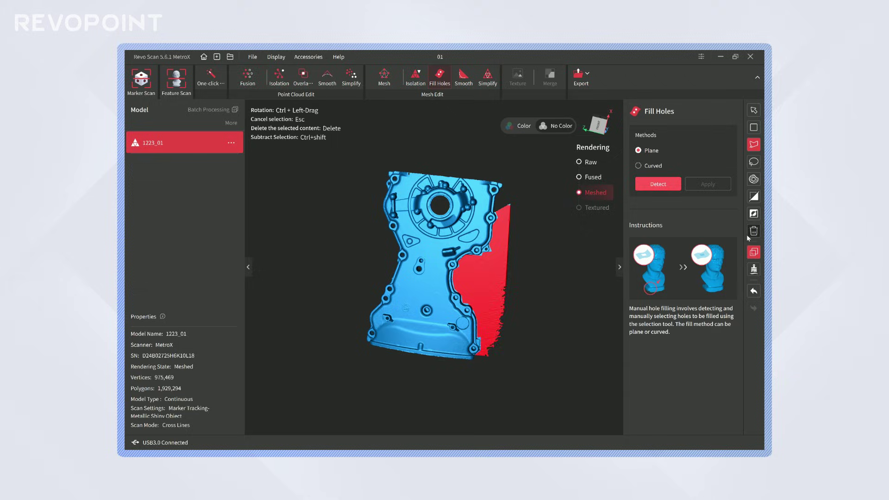
{"action": "left_click", "coordinate": [753, 231]}
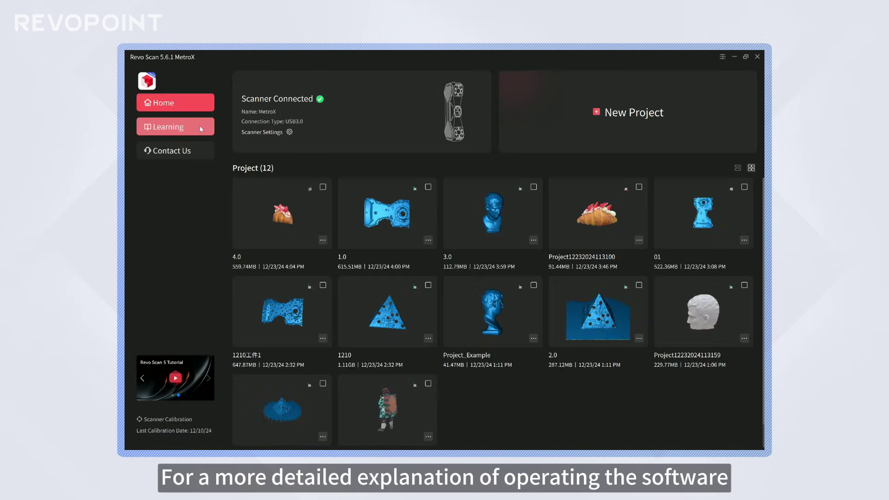
{"action": "left_click", "coordinate": [199, 127]}
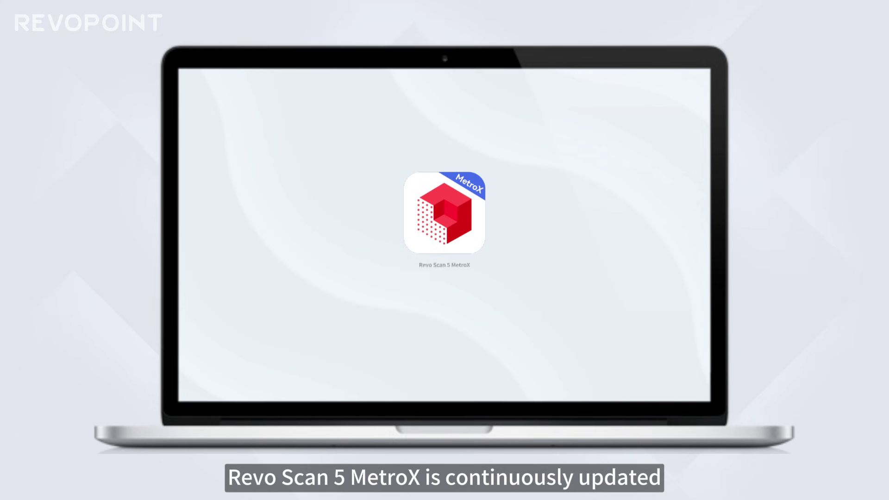
- Launch Revo Scan 5 MetroX from its desktop icon
{"action": "double_click", "coordinate": [452, 243]}
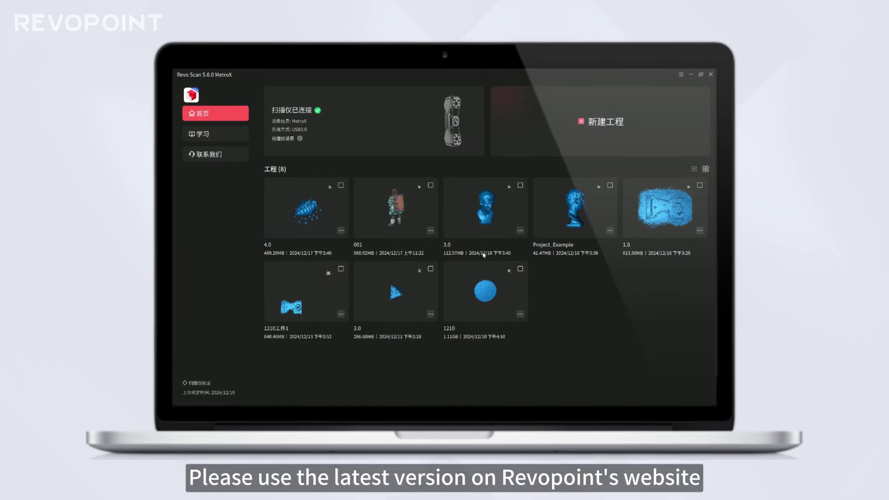